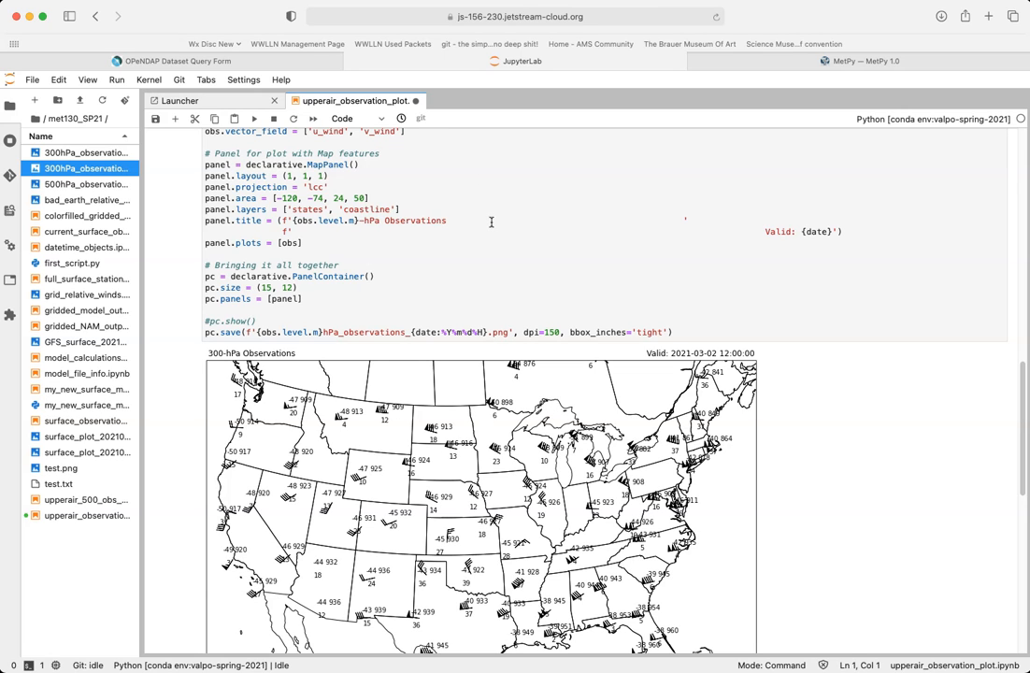
Step: Save the notebook and open Google Drive in a new browser tab
{"action": "scroll", "coordinate": [490, 220], "scroll_direction": "down", "scroll_amount": 3}
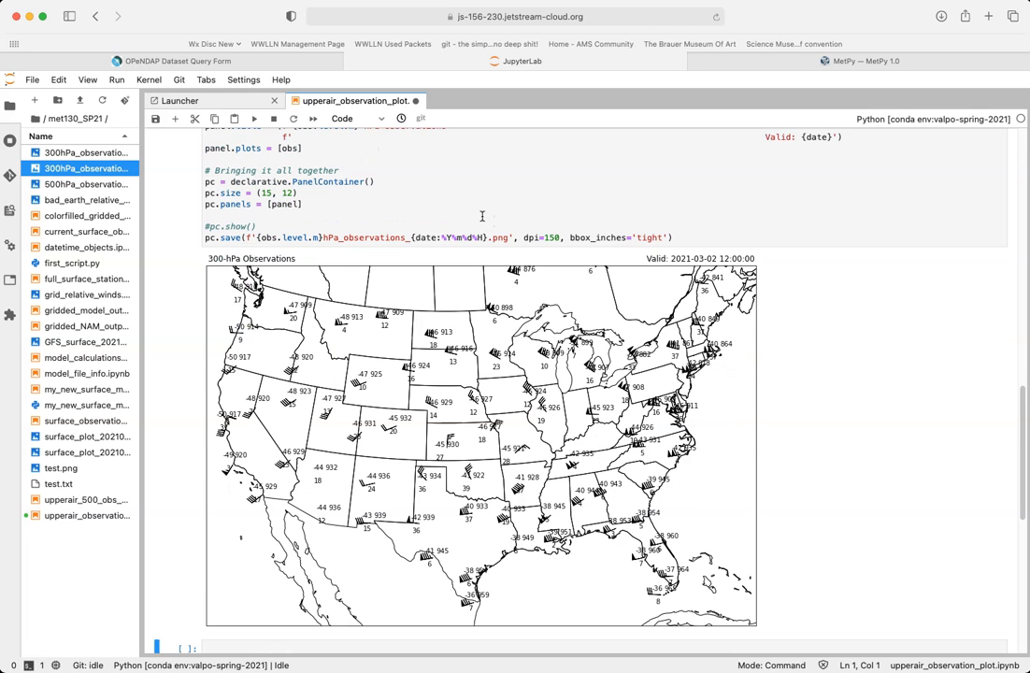
{"action": "key", "text": "super+s"}
{"action": "left_click", "coordinate": [988, 18]}
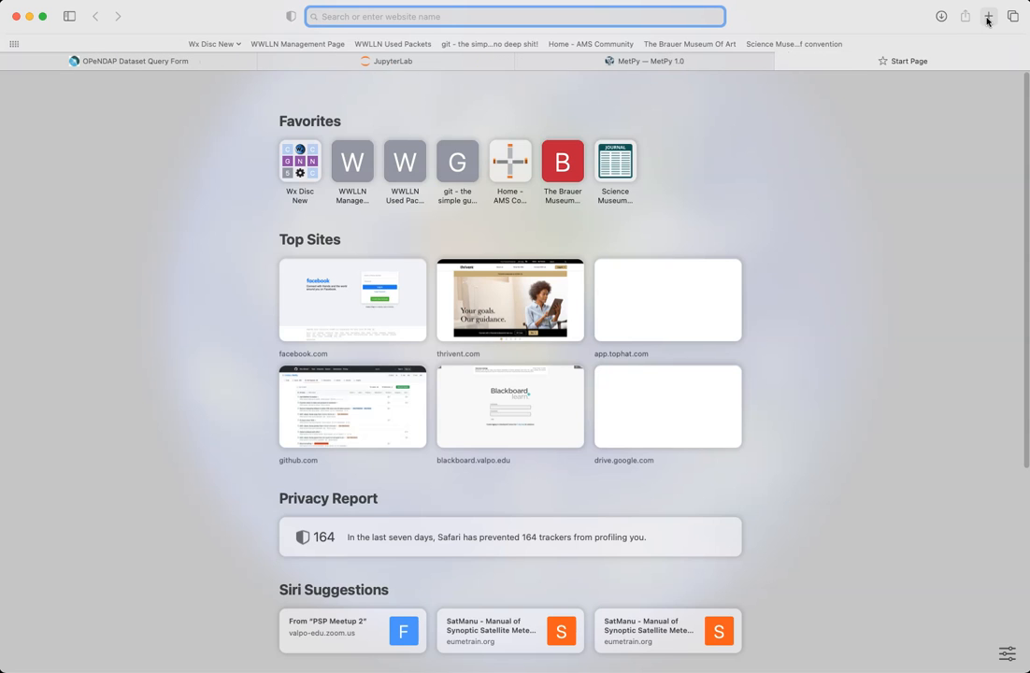
{"action": "type", "text": "drive."}
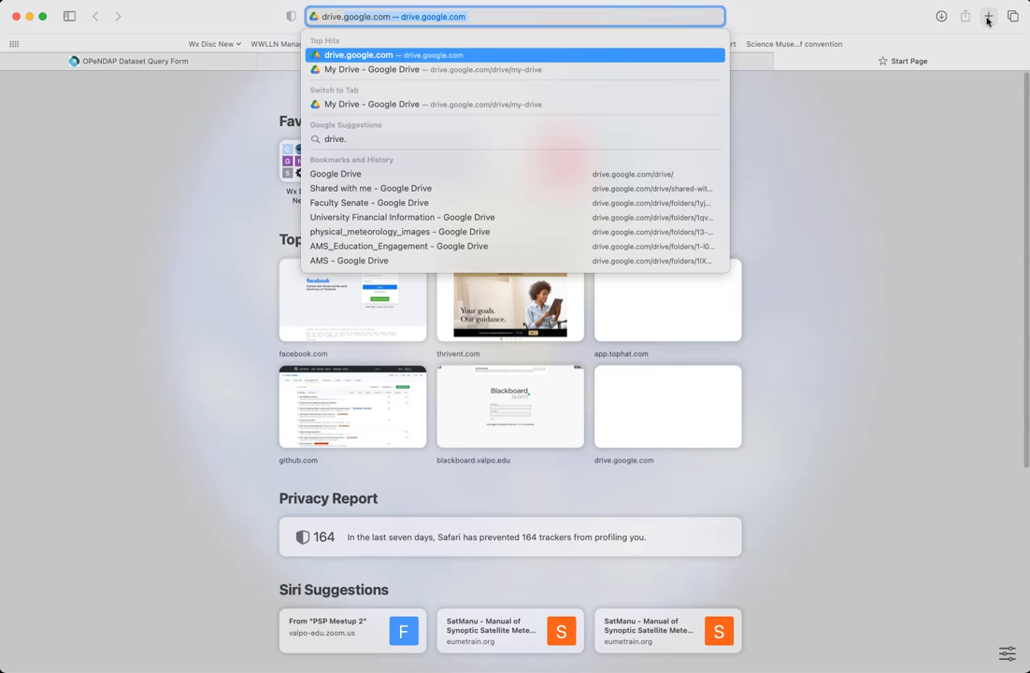
{"action": "key", "text": "Return"}
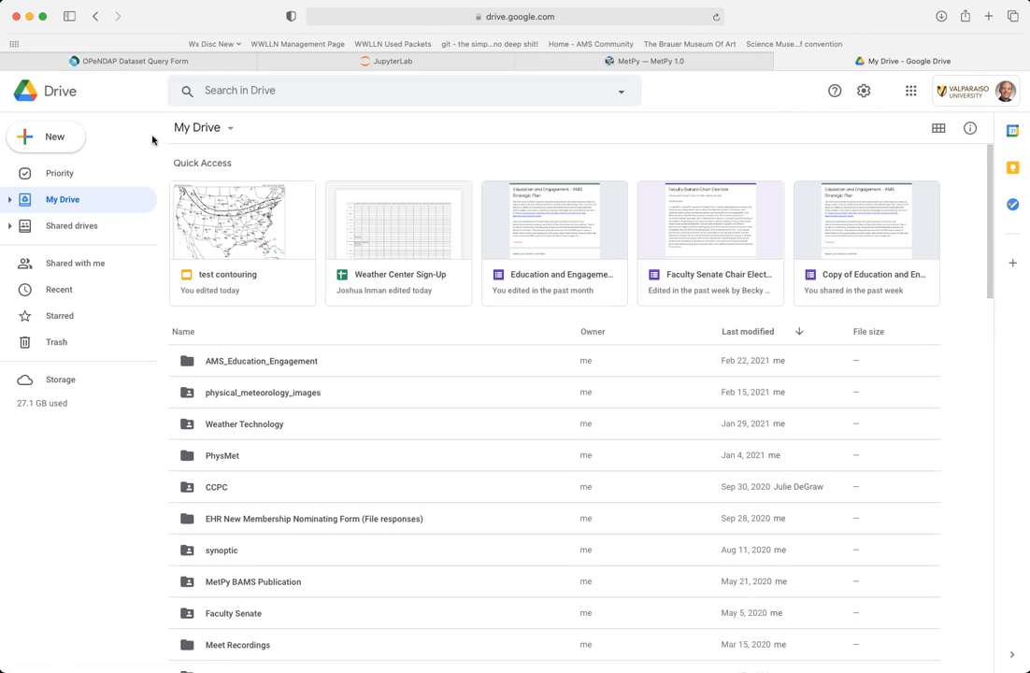
Step: Create a new blank Google Slides presentation from My Drive
{"action": "left_click", "coordinate": [51, 138]}
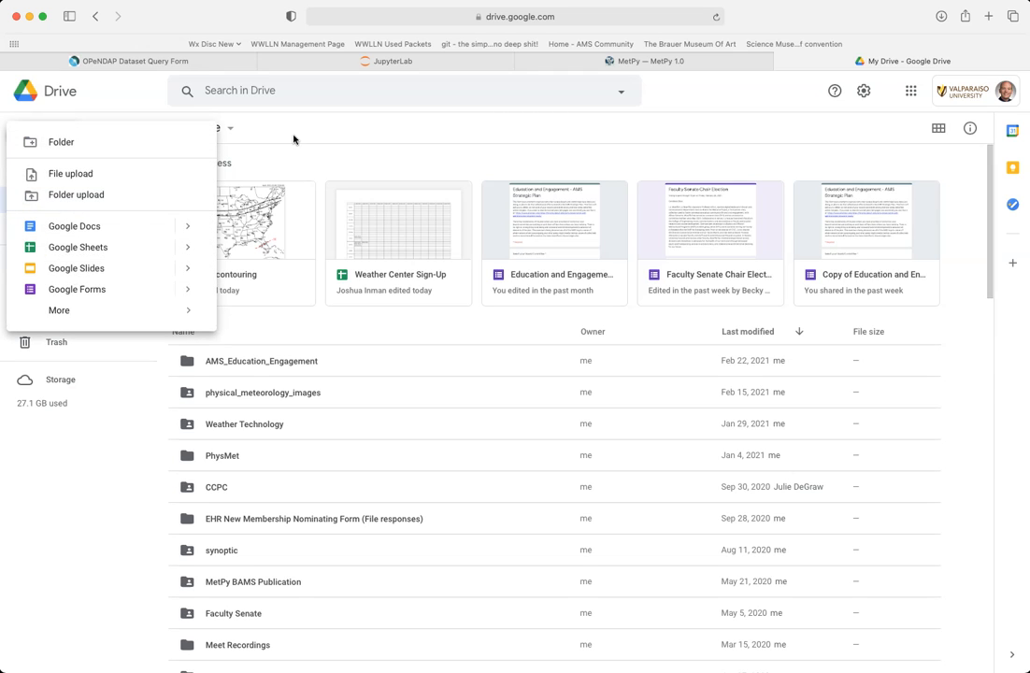
{"action": "left_click", "coordinate": [255, 121]}
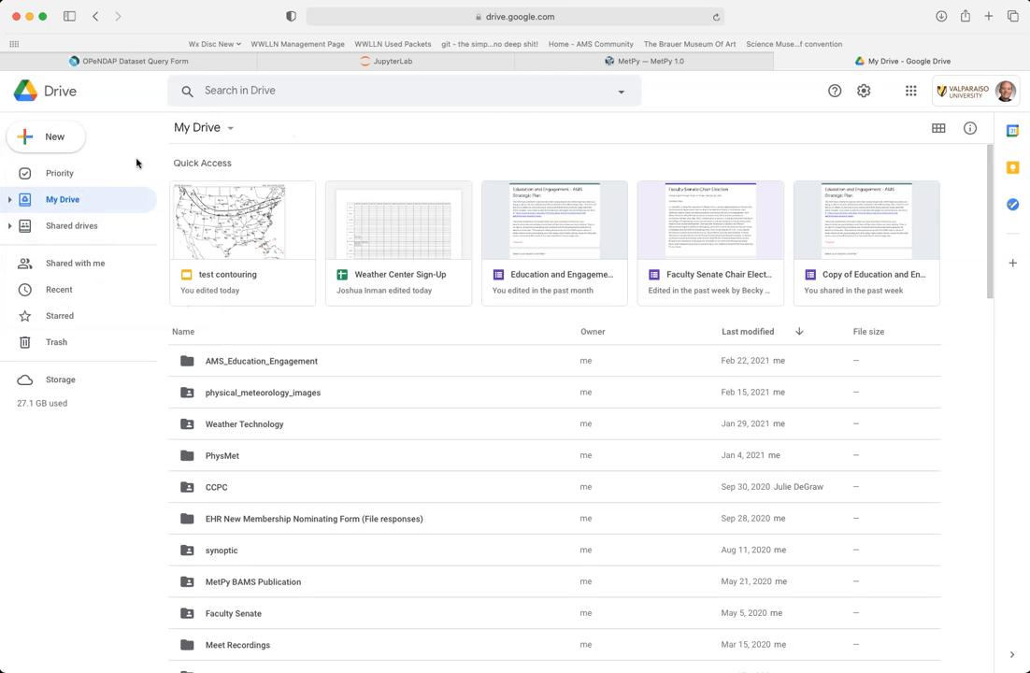
{"action": "left_click", "coordinate": [64, 146]}
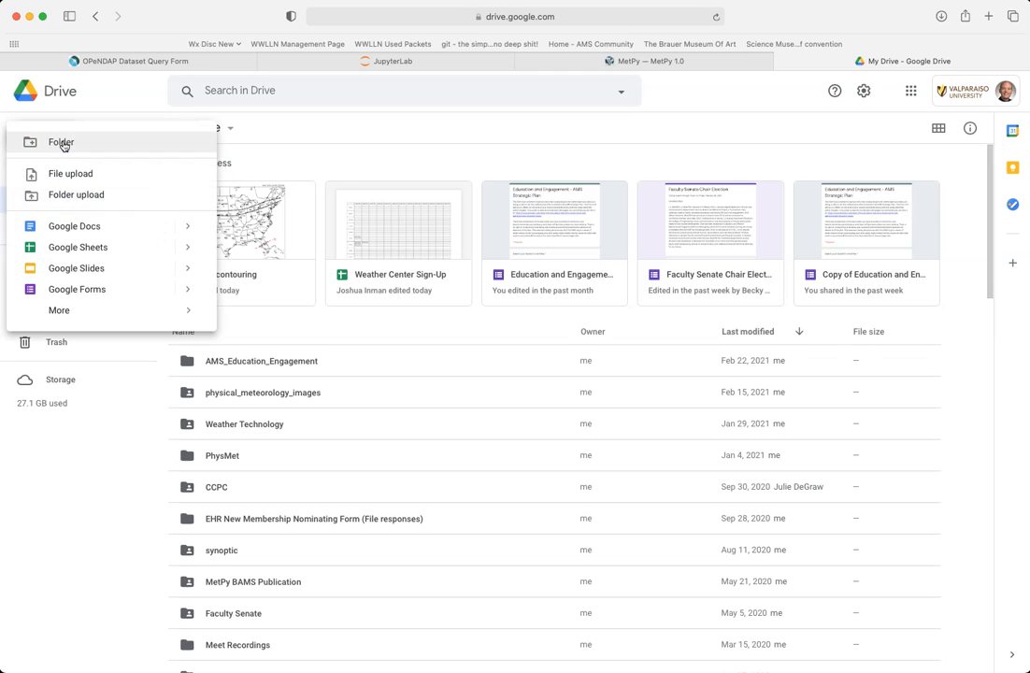
{"action": "left_click", "coordinate": [83, 277]}
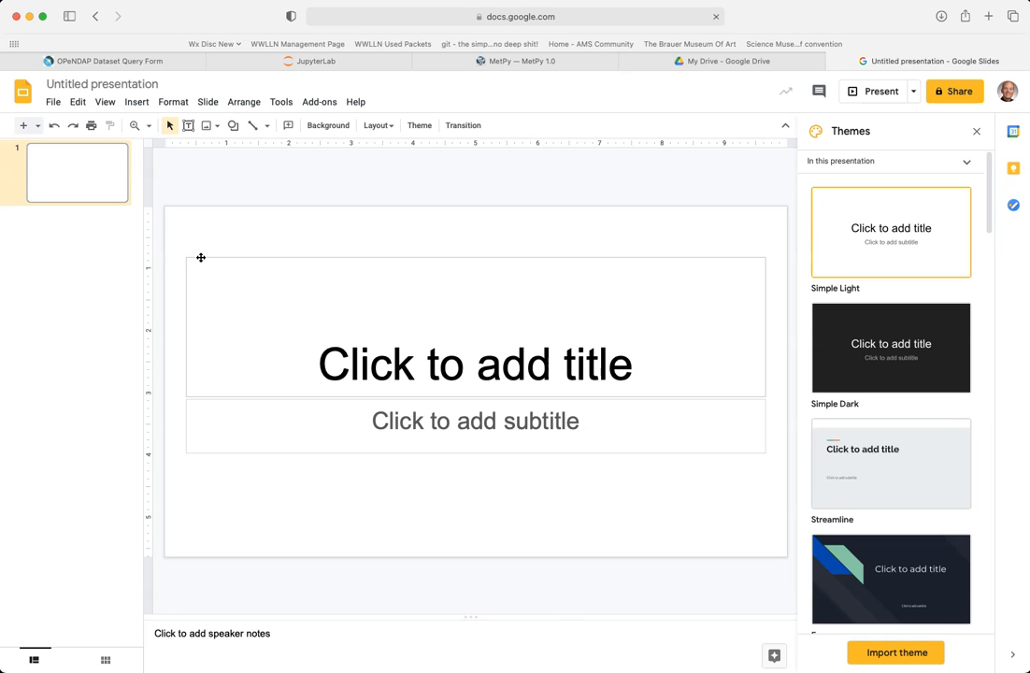
Step: Delete the title and subtitle placeholders from the first slide
{"action": "left_click", "coordinate": [203, 257]}
{"action": "key", "text": "BackSpace"}
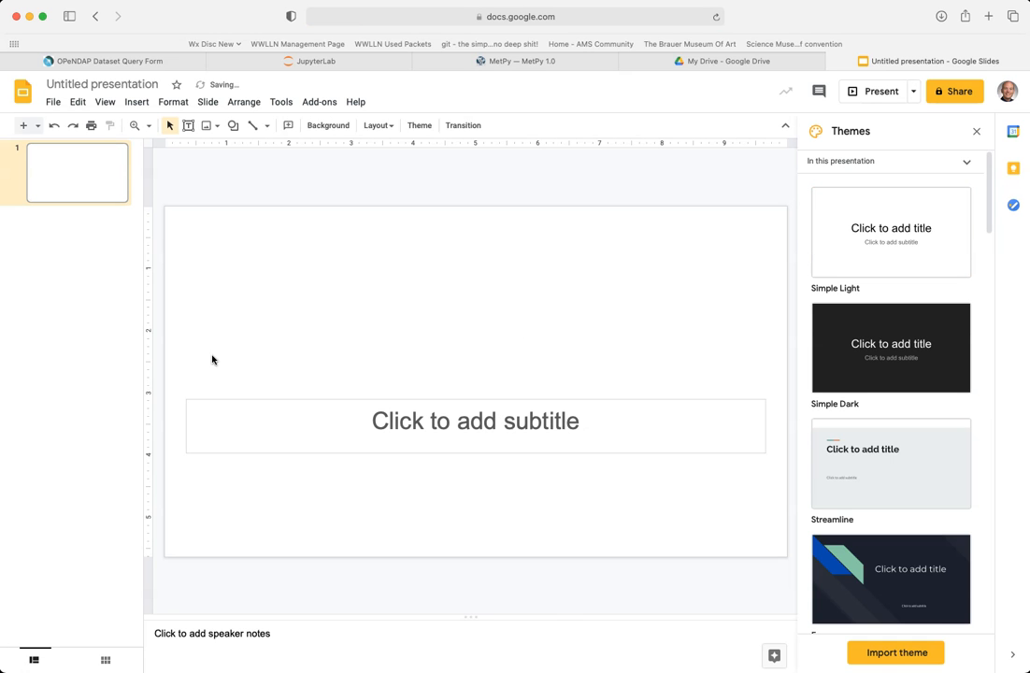
{"action": "left_click", "coordinate": [223, 400]}
{"action": "key", "text": "BackSpace"}
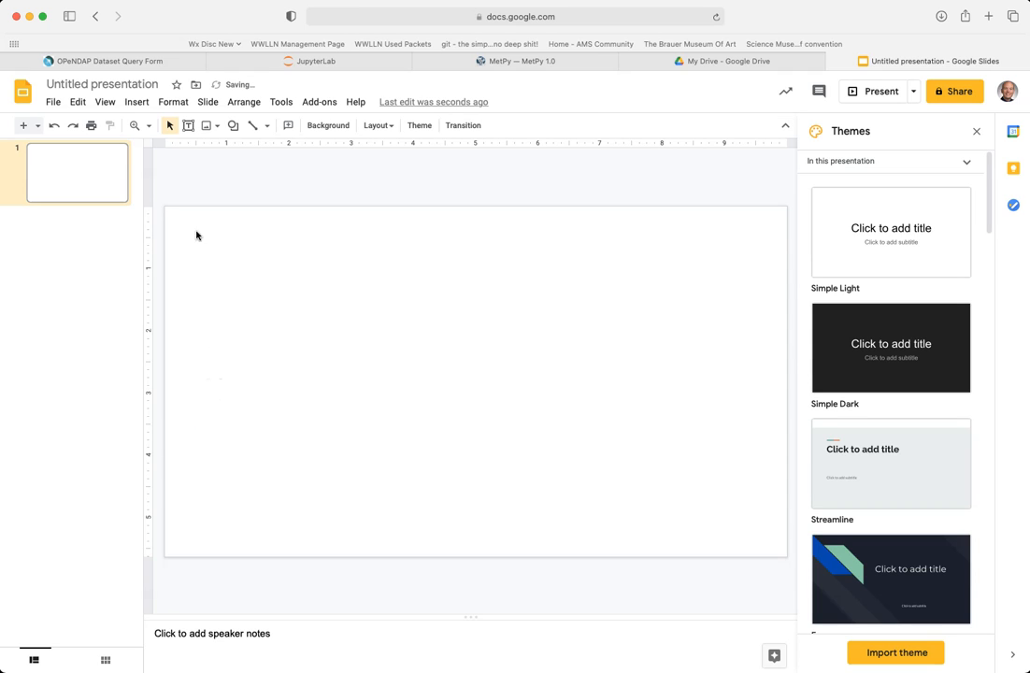
Step: Rename the presentation as HW6_contouring
{"action": "left_click", "coordinate": [77, 86]}
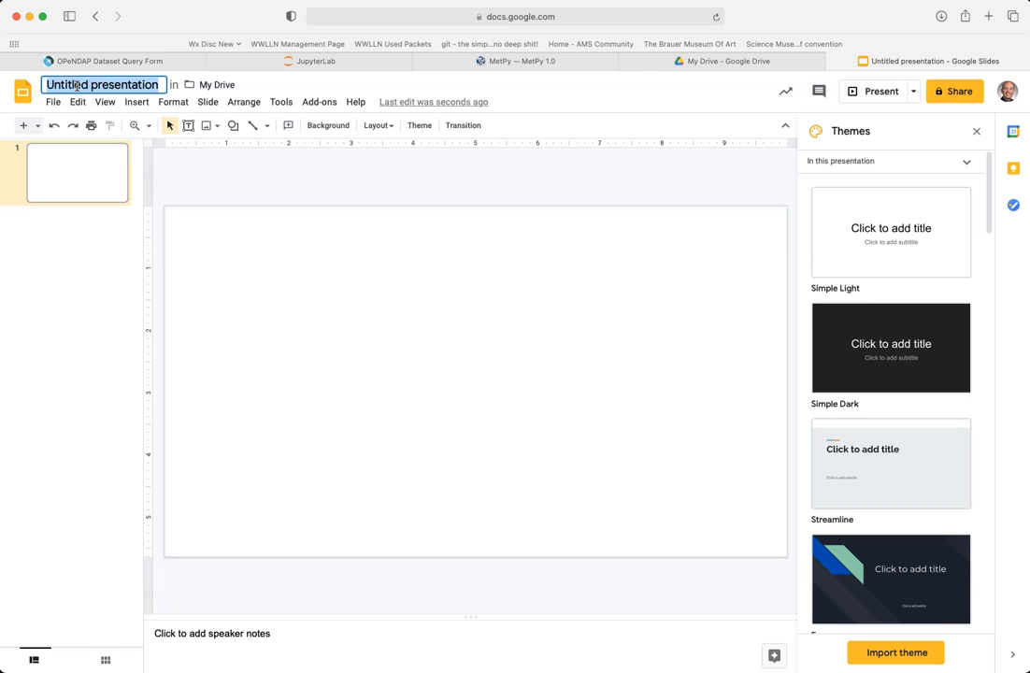
{"action": "type", "text": "HW6 contouring"}
{"action": "key", "text": "Return"}
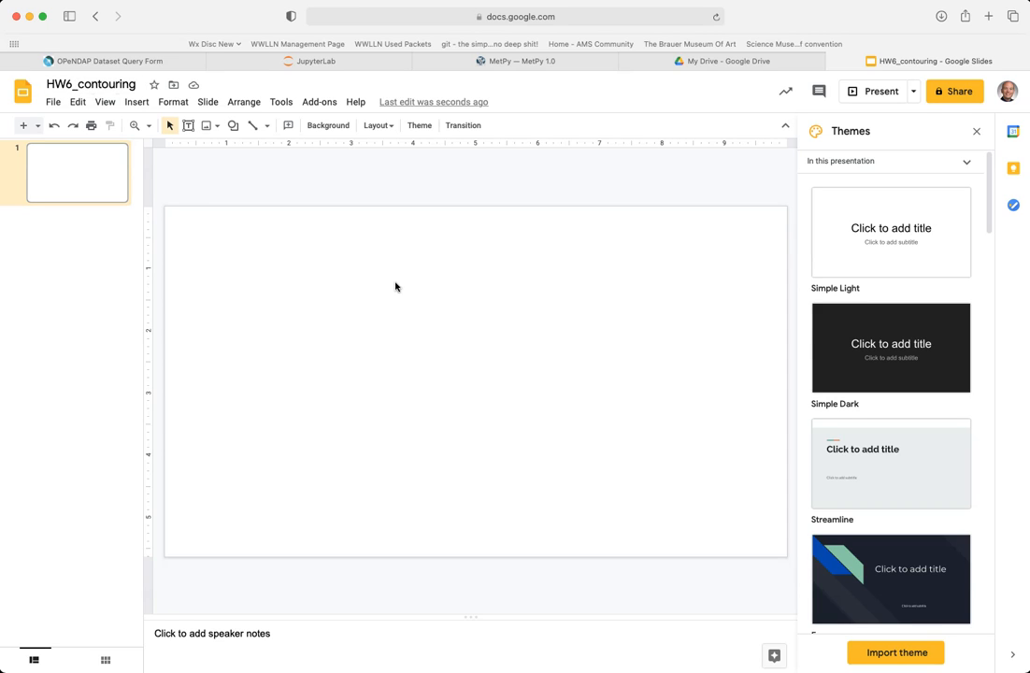
Step: Insert the image 300hPa_observations_2021030212.png from the computer's SP2021 folder onto the slide
{"action": "left_click", "coordinate": [391, 130]}
{"action": "left_click", "coordinate": [392, 130]}
{"action": "left_click", "coordinate": [211, 130]}
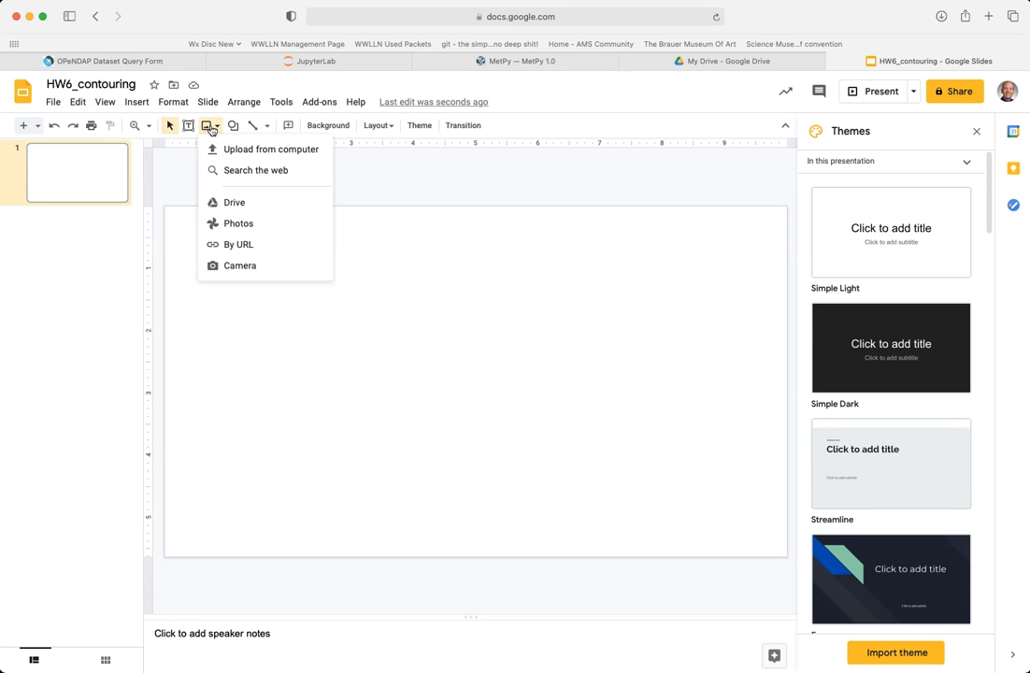
{"action": "left_click", "coordinate": [254, 159]}
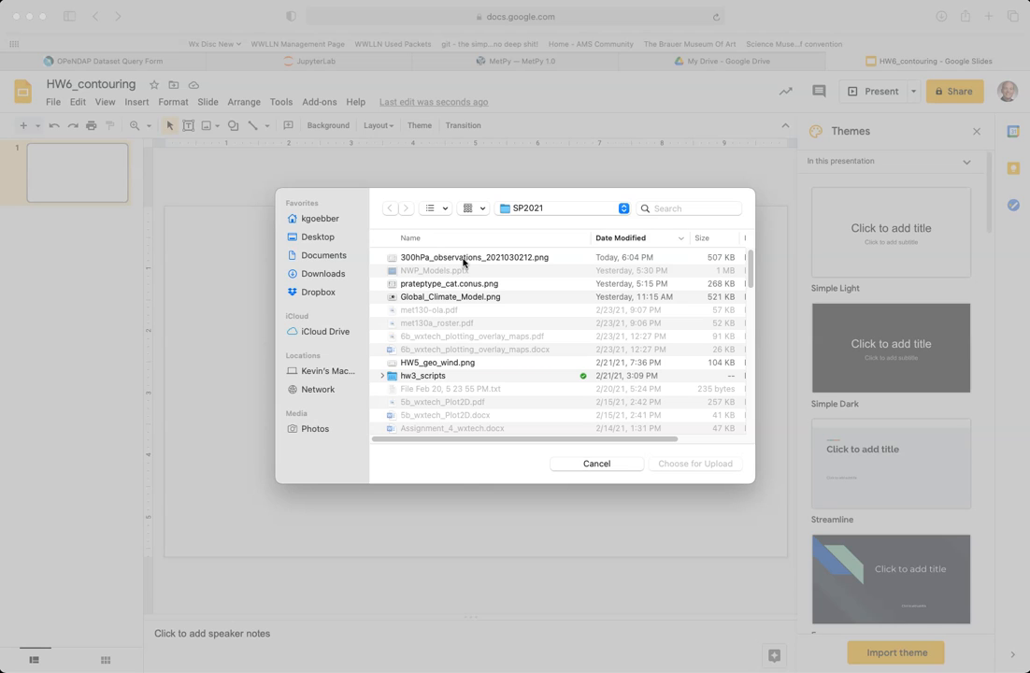
{"action": "left_click", "coordinate": [464, 258]}
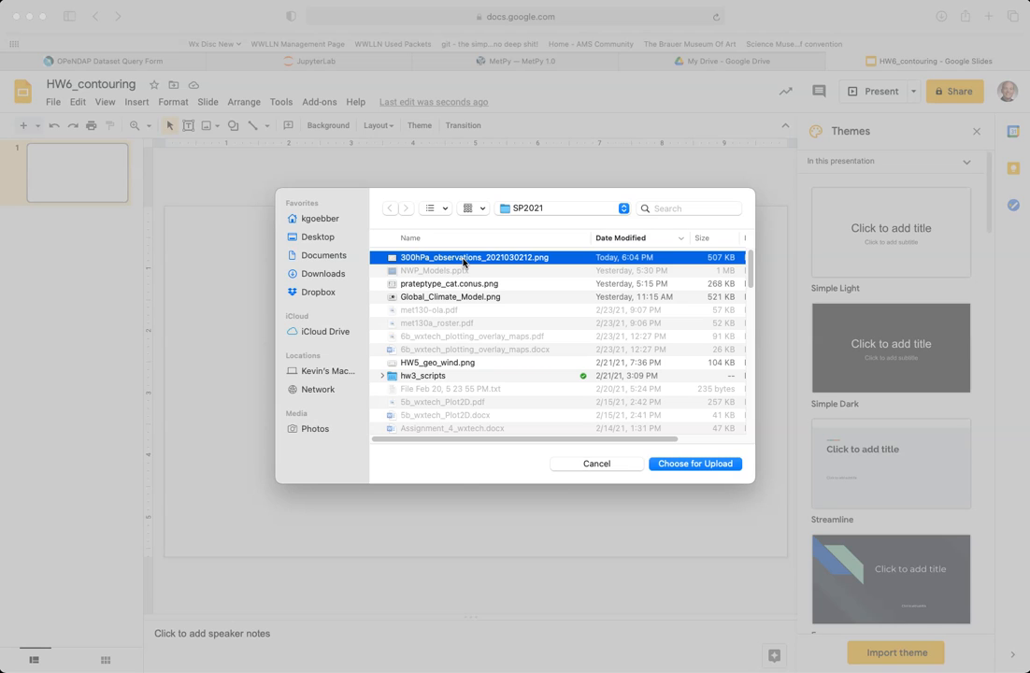
{"action": "left_click", "coordinate": [692, 466]}
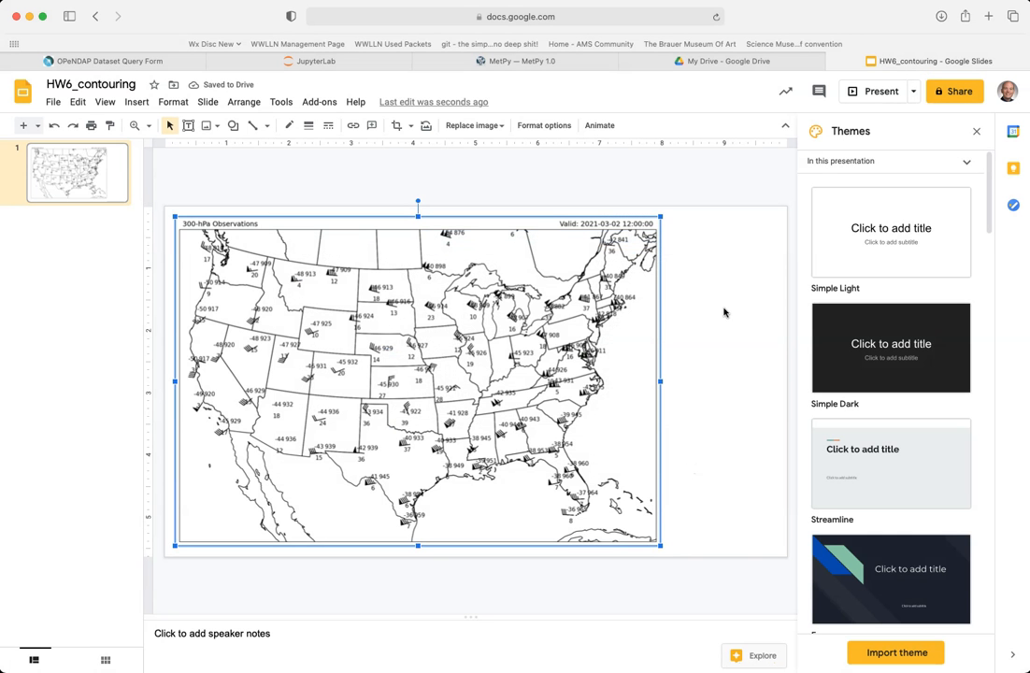
{"action": "left_click", "coordinate": [723, 312]}
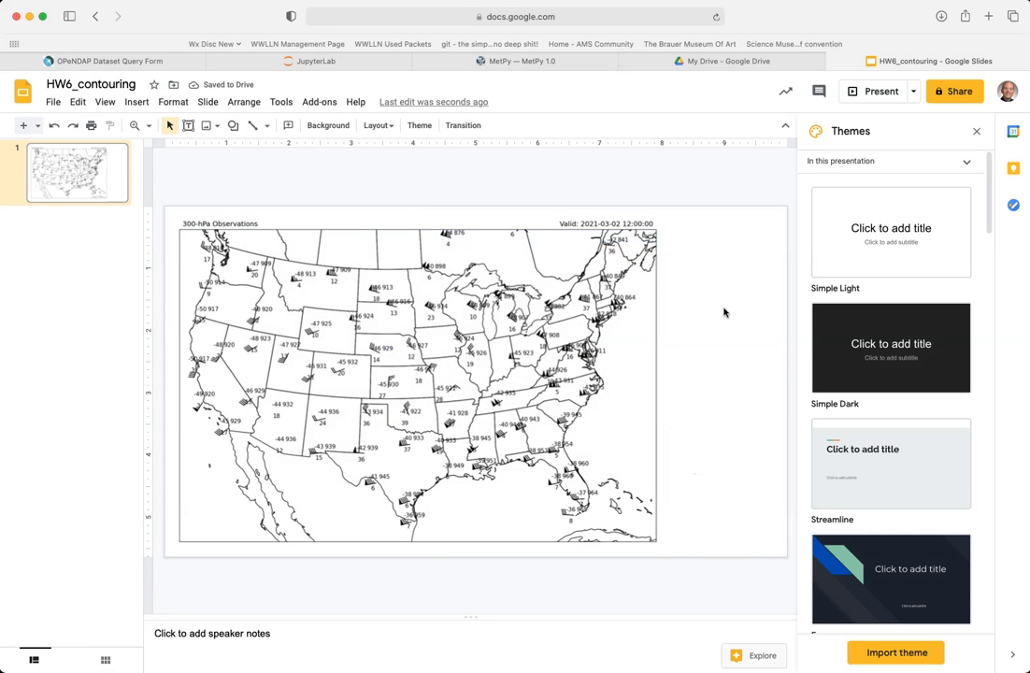
Step: Close the theme choices and hide the speaker notes to enlarge the slide workspace
{"action": "left_click", "coordinate": [978, 134]}
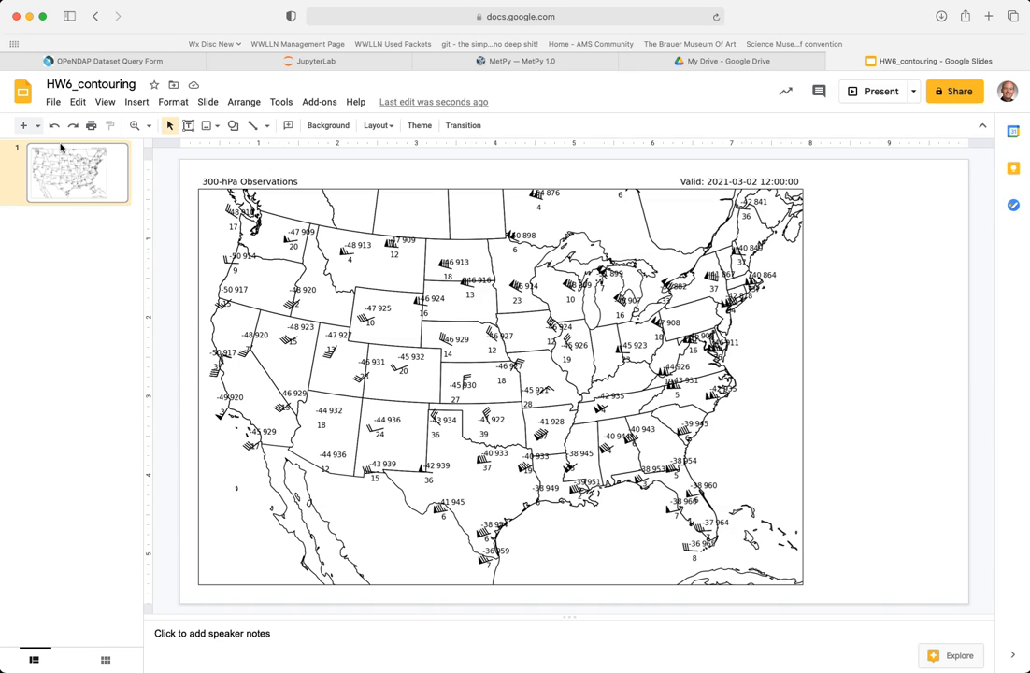
{"action": "left_click", "coordinate": [101, 103]}
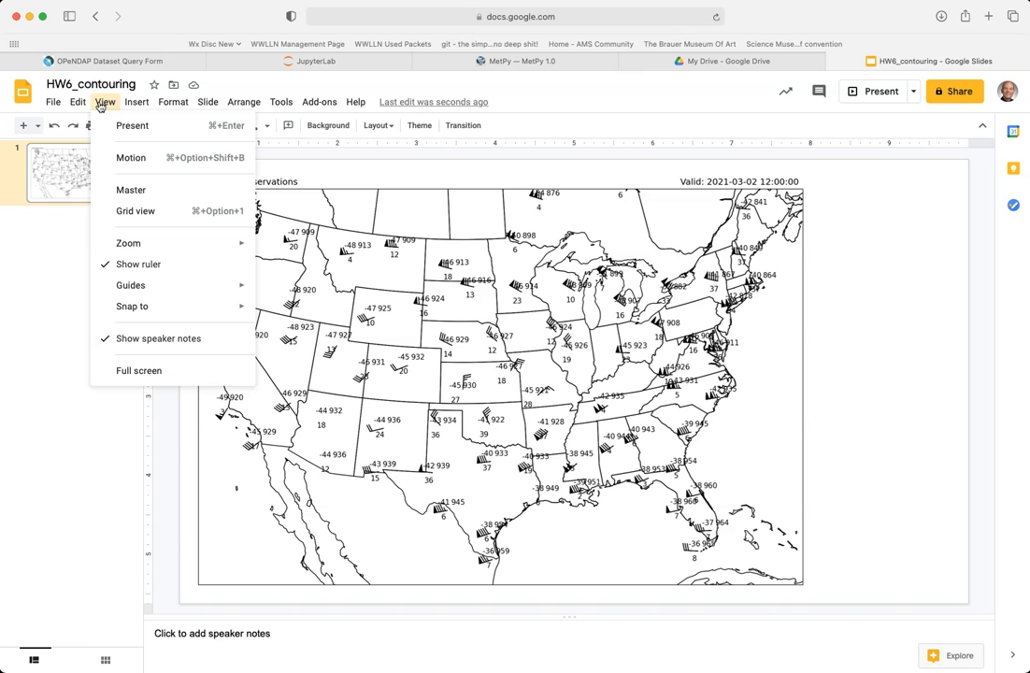
{"action": "left_click", "coordinate": [140, 341]}
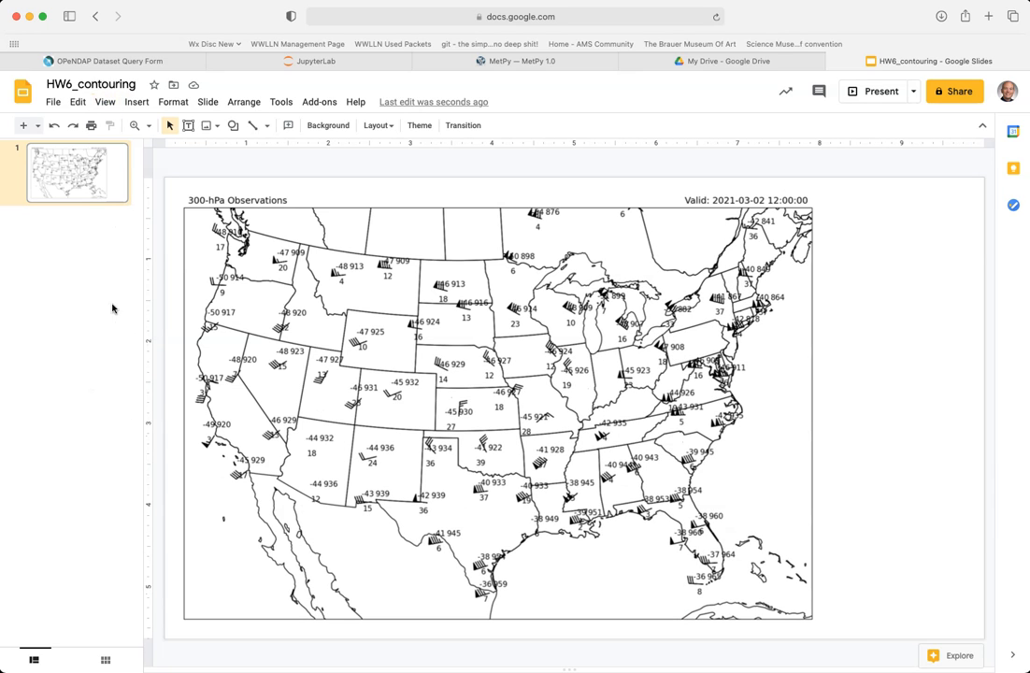
{"action": "left_click", "coordinate": [90, 659]}
{"action": "left_click", "coordinate": [34, 659]}
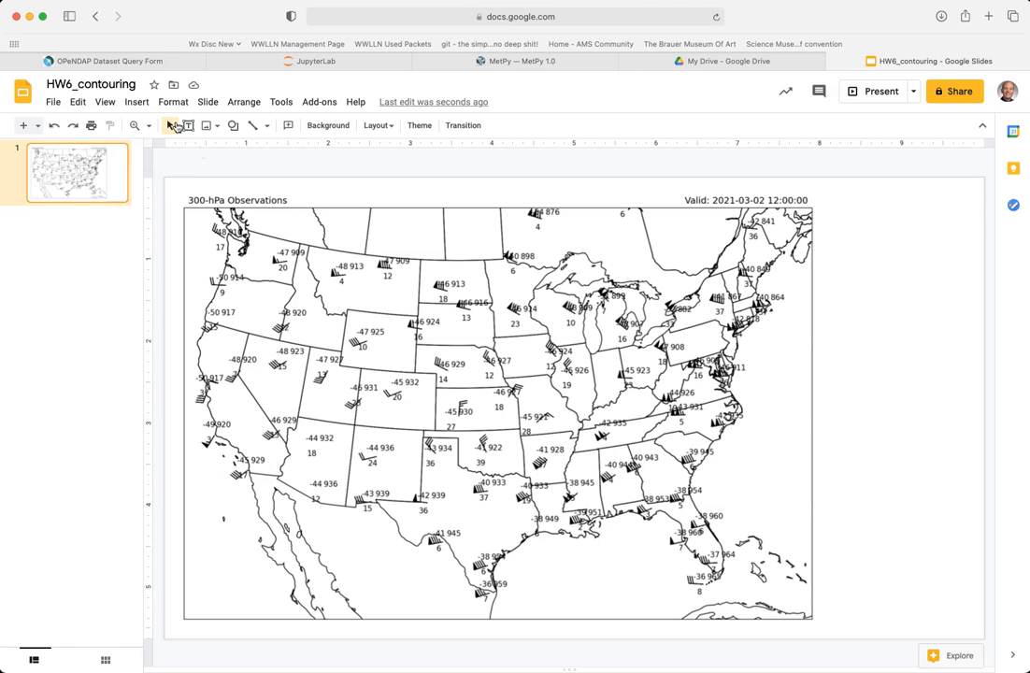
Step: Draw a three-point curve with the Curve tool from the Pacific Northwest coast across Washington to just north of the Idaho–Montana border
{"action": "left_click", "coordinate": [265, 130]}
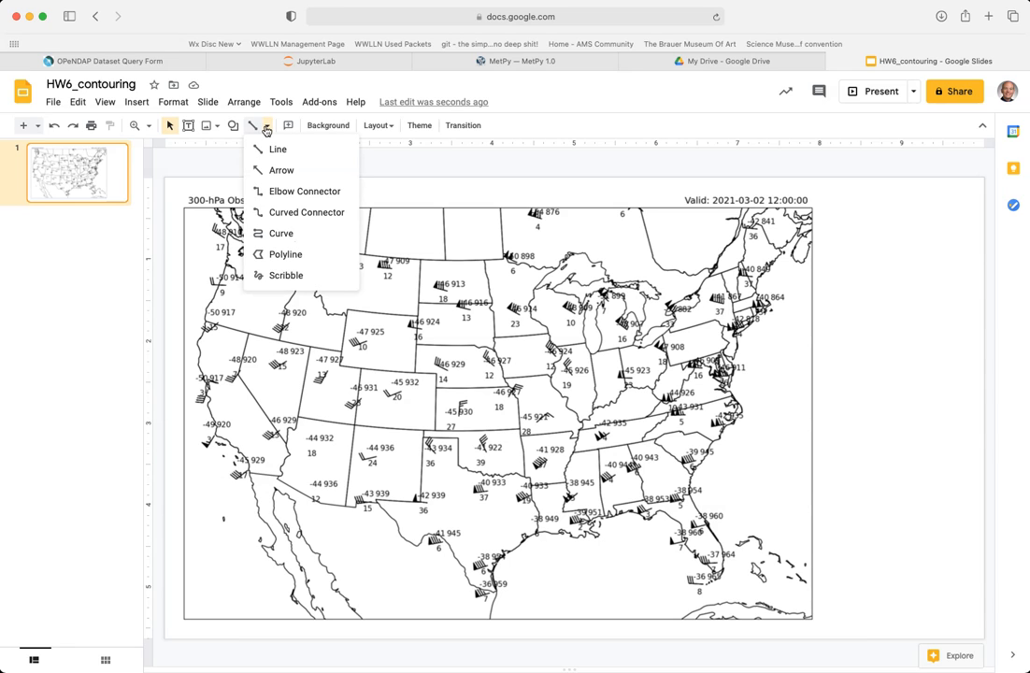
{"action": "left_click", "coordinate": [294, 236]}
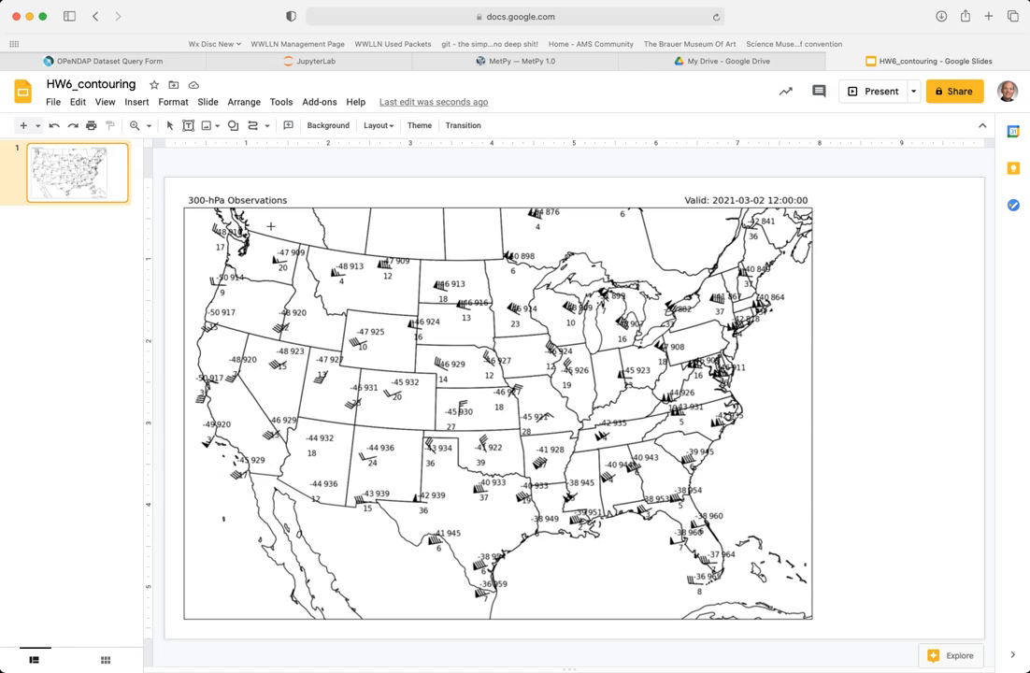
{"action": "left_click", "coordinate": [200, 244]}
{"action": "left_click", "coordinate": [244, 252]}
{"action": "double_click", "coordinate": [325, 227]}
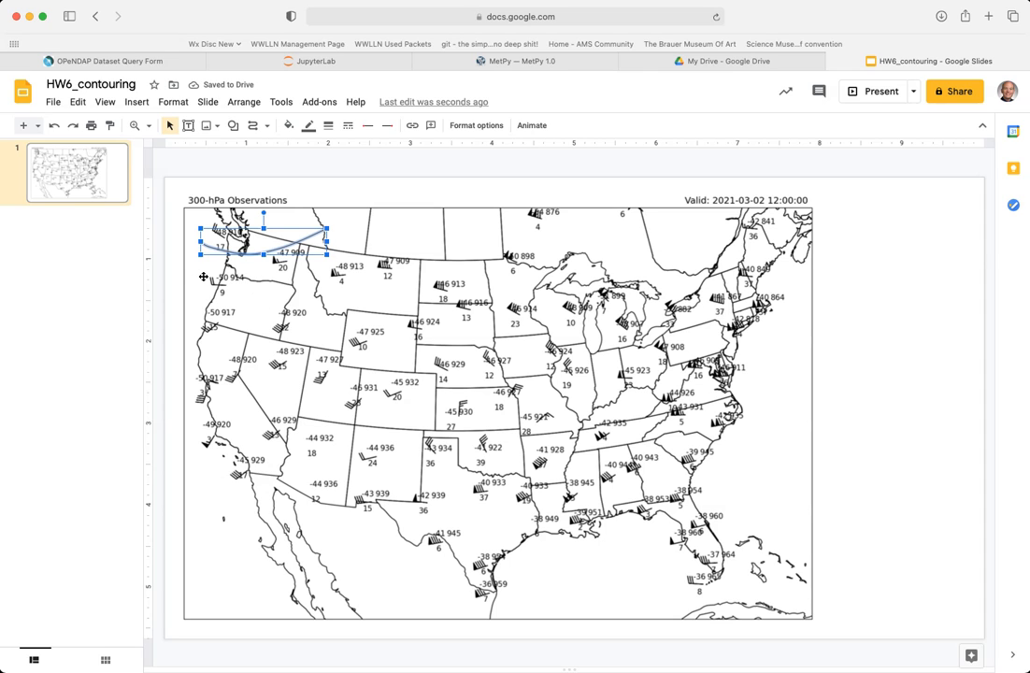
Step: Edit the curve's points over Washington, adjusting its bend and shifting its eastern end slightly farther southeast
{"action": "left_click", "coordinate": [202, 231]}
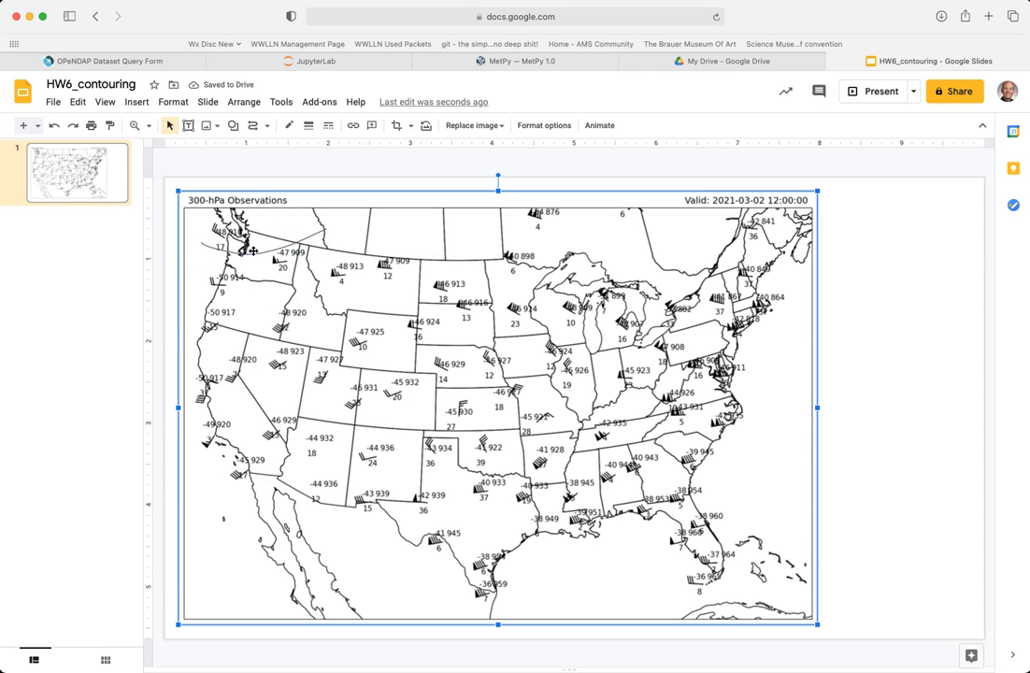
{"action": "left_click", "coordinate": [260, 257]}
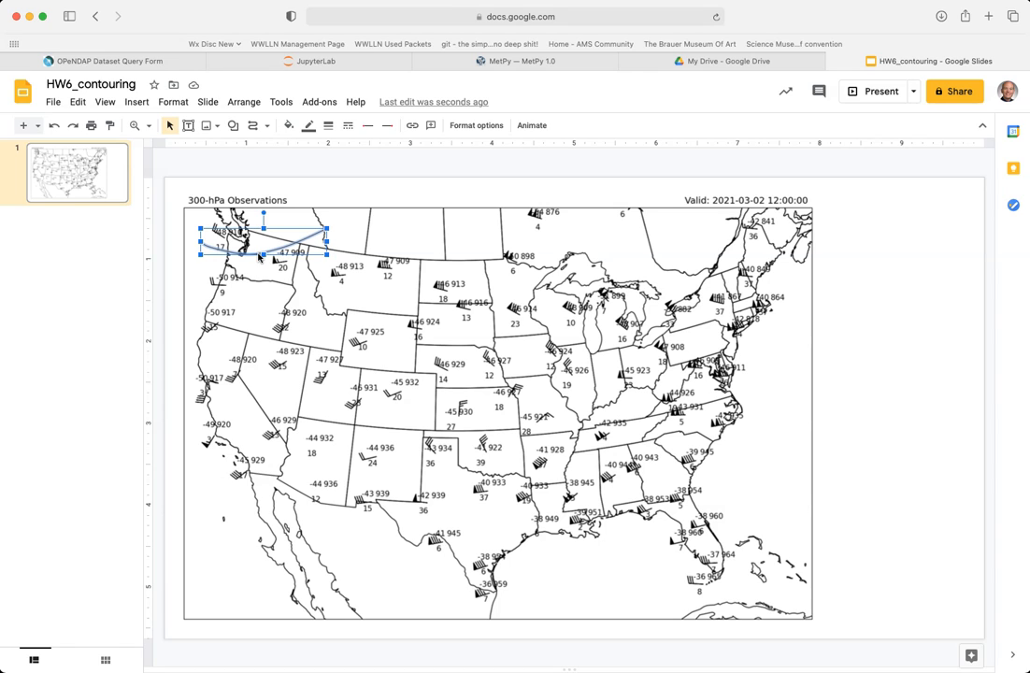
{"action": "double_click", "coordinate": [259, 254]}
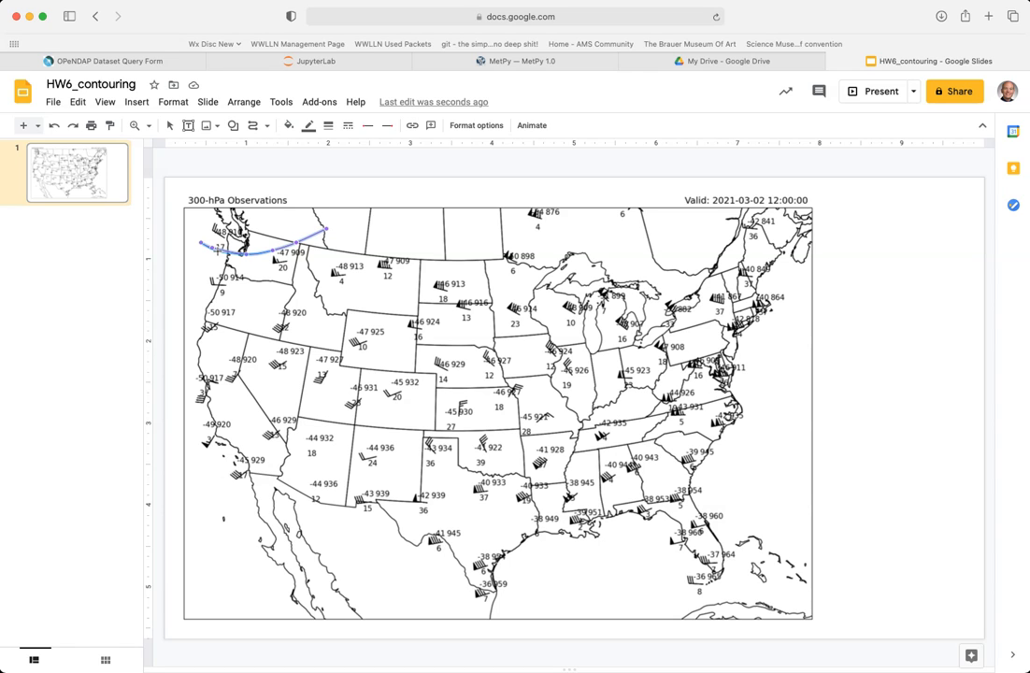
{"action": "left_click_drag", "start_coordinate": [217, 250], "coordinate": [218, 252]}
{"action": "left_click_drag", "start_coordinate": [296, 243], "coordinate": [301, 242]}
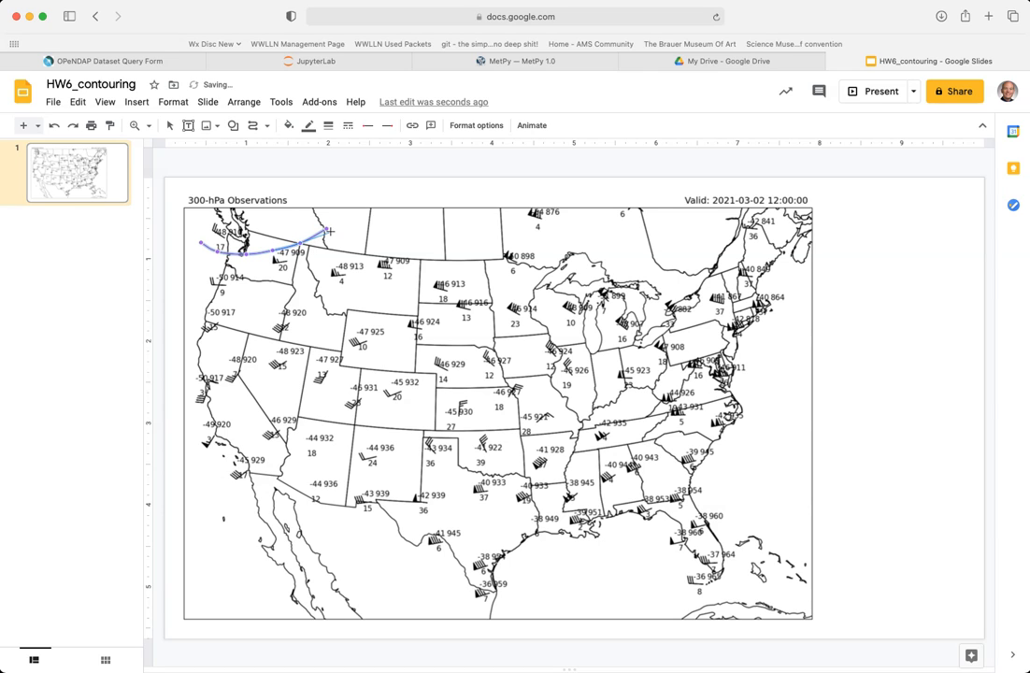
{"action": "double_click", "coordinate": [332, 232]}
{"action": "left_click", "coordinate": [290, 245]}
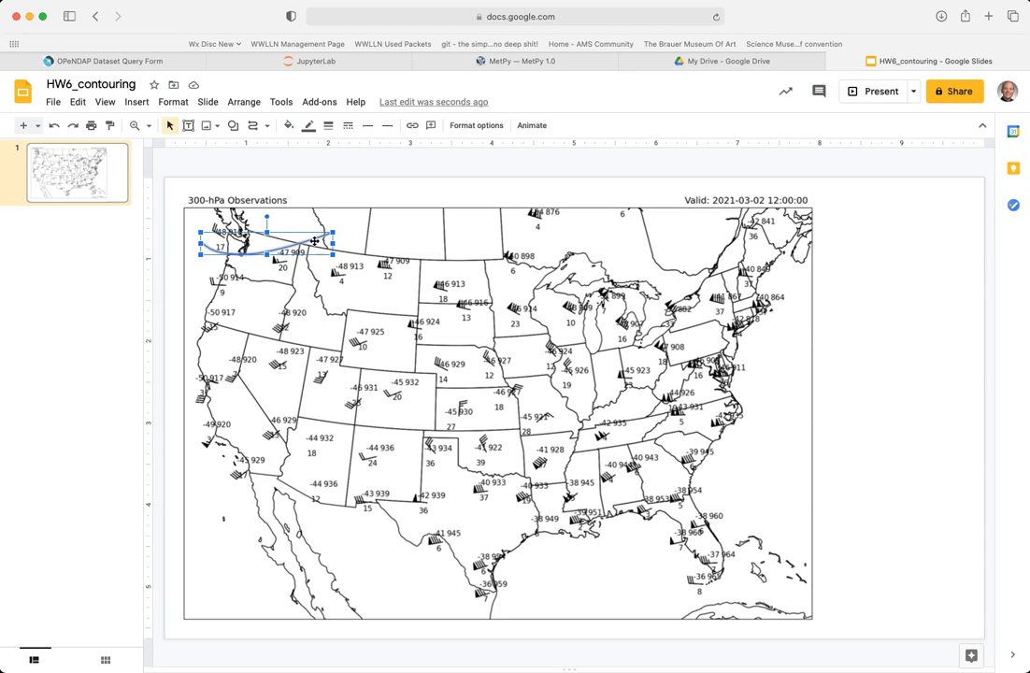
Step: Set the curve's line weight to 3px and its line color to black
{"action": "left_click", "coordinate": [329, 127]}
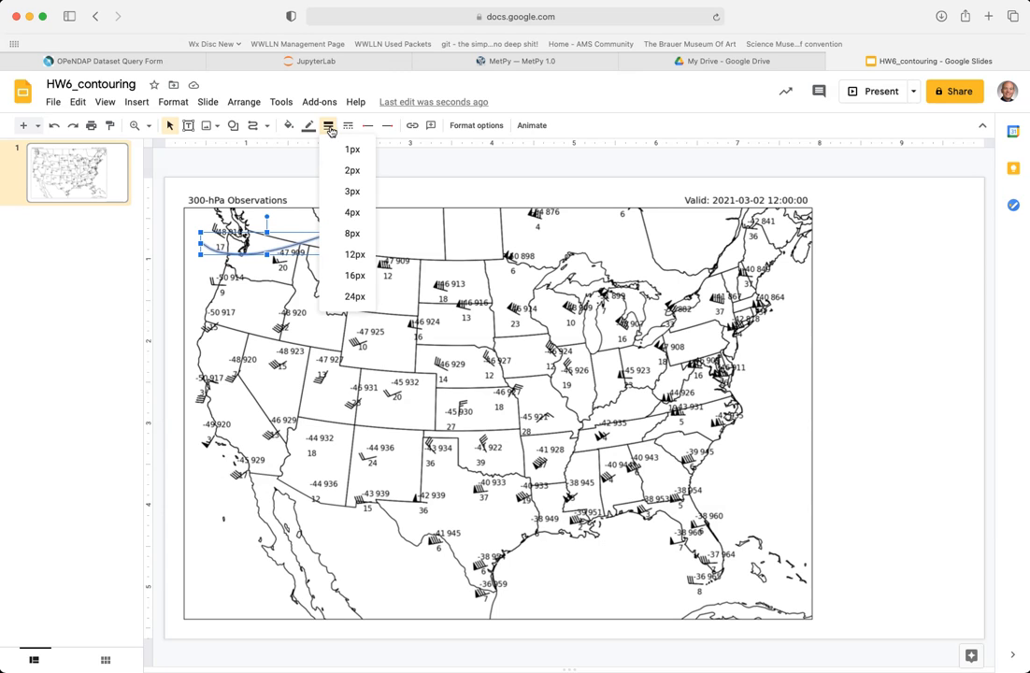
{"action": "left_click", "coordinate": [352, 192]}
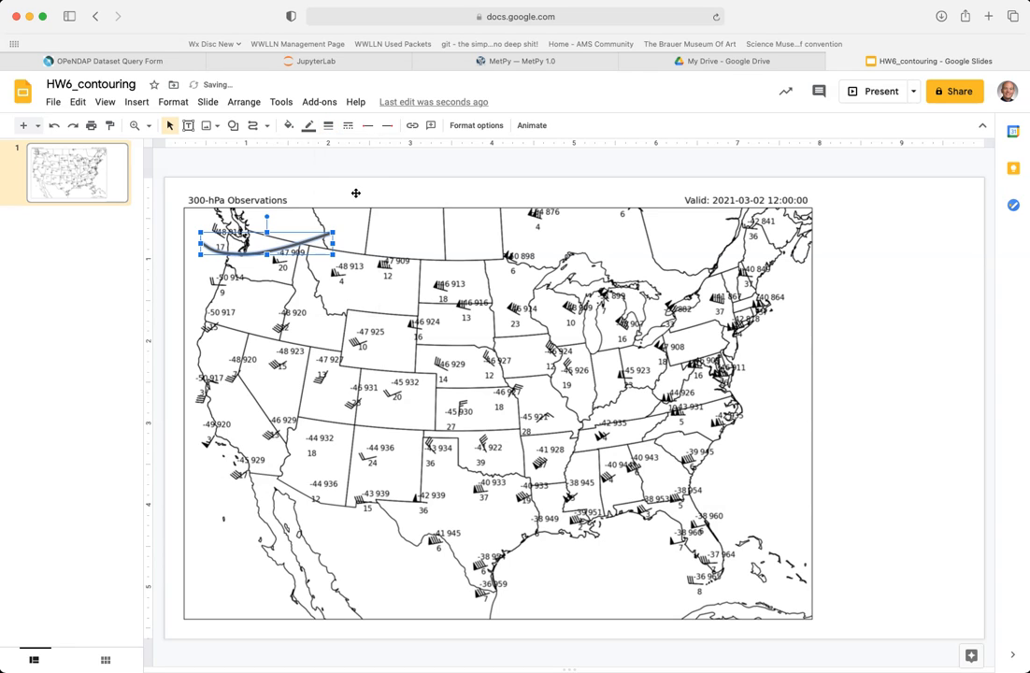
{"action": "left_click", "coordinate": [308, 125]}
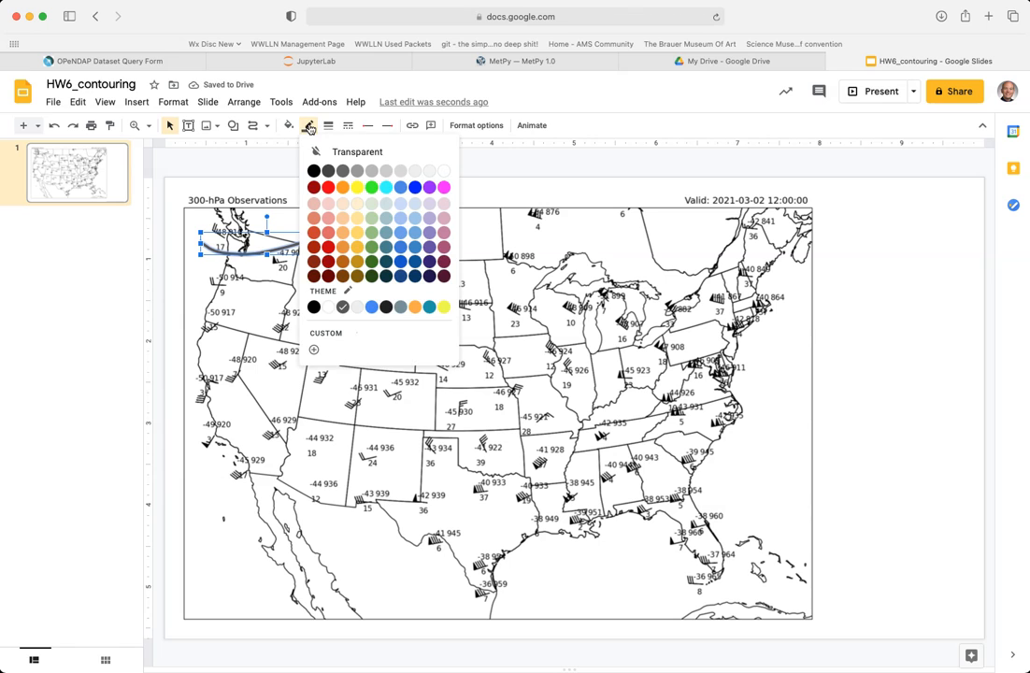
{"action": "left_click", "coordinate": [314, 172]}
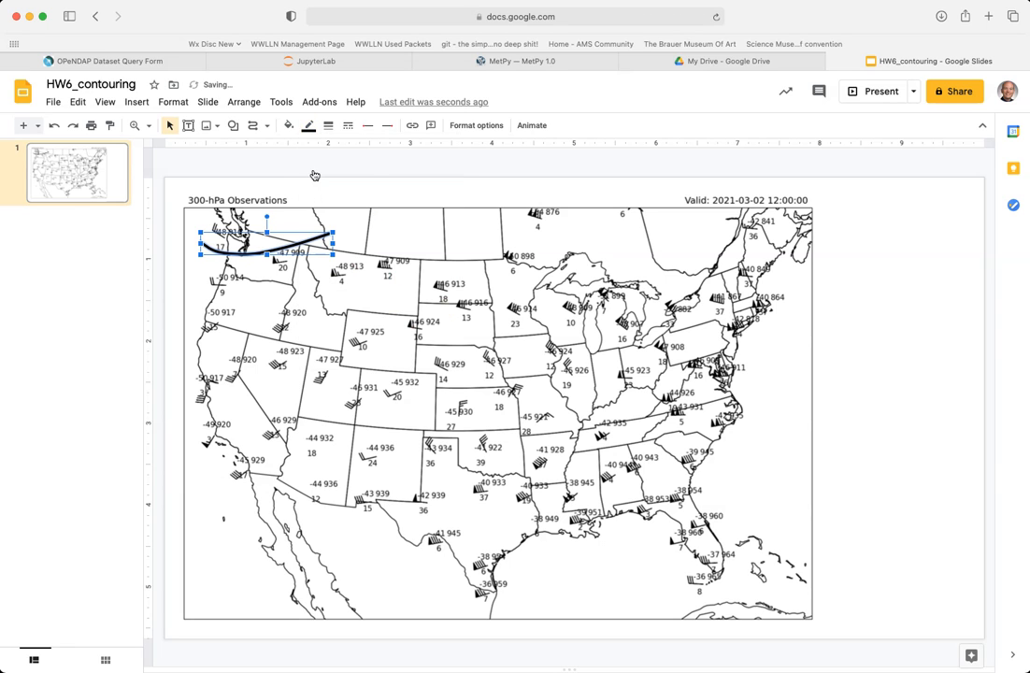
{"action": "left_click", "coordinate": [370, 166]}
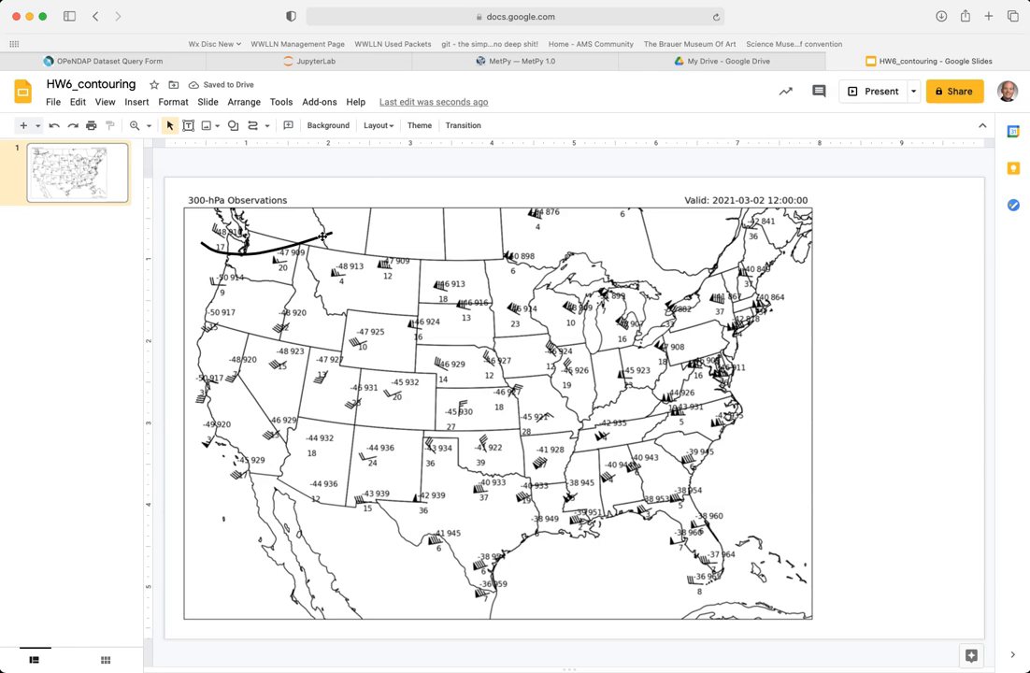
Step: Reduce the line weight of the curve over Washington to 2px and deselect it
{"action": "left_click", "coordinate": [276, 245]}
{"action": "left_click", "coordinate": [327, 132]}
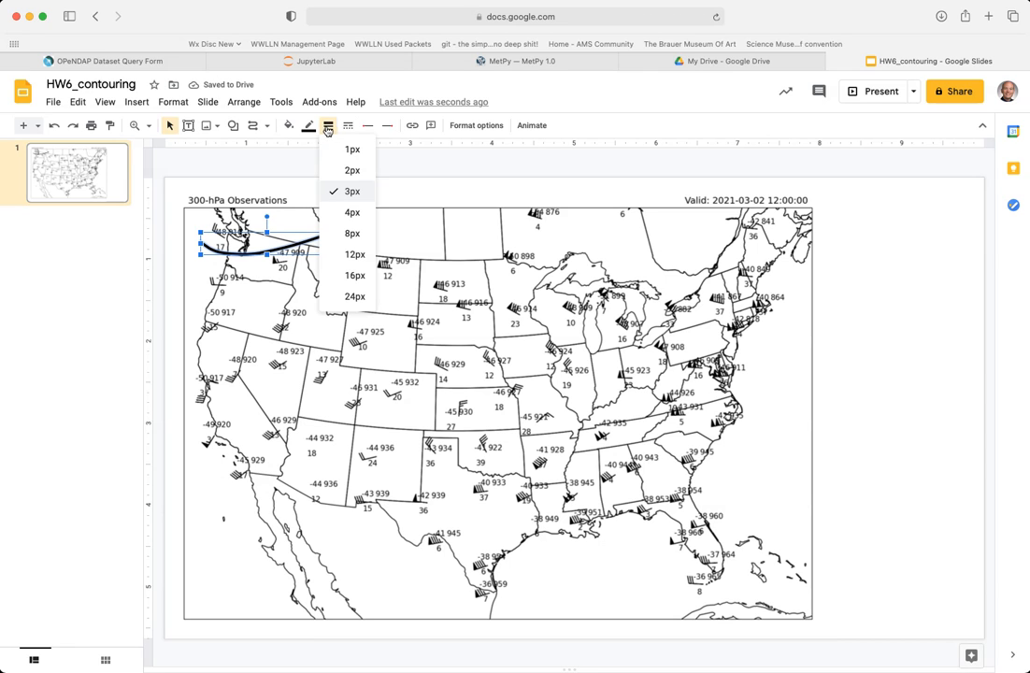
{"action": "left_click", "coordinate": [342, 172]}
{"action": "left_click", "coordinate": [351, 199]}
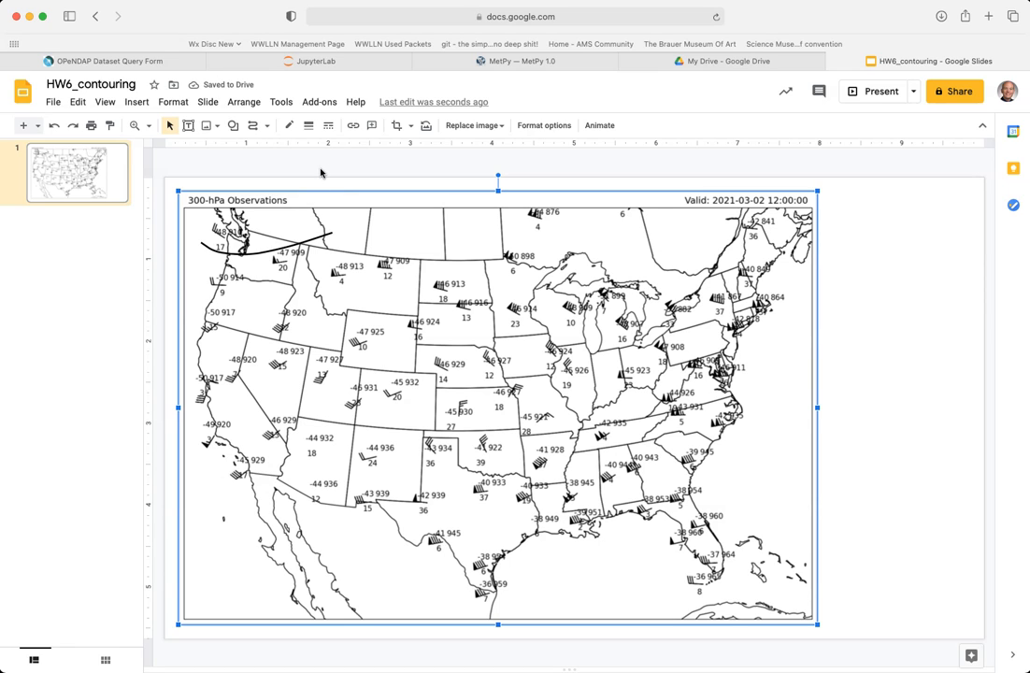
{"action": "left_click", "coordinate": [276, 151]}
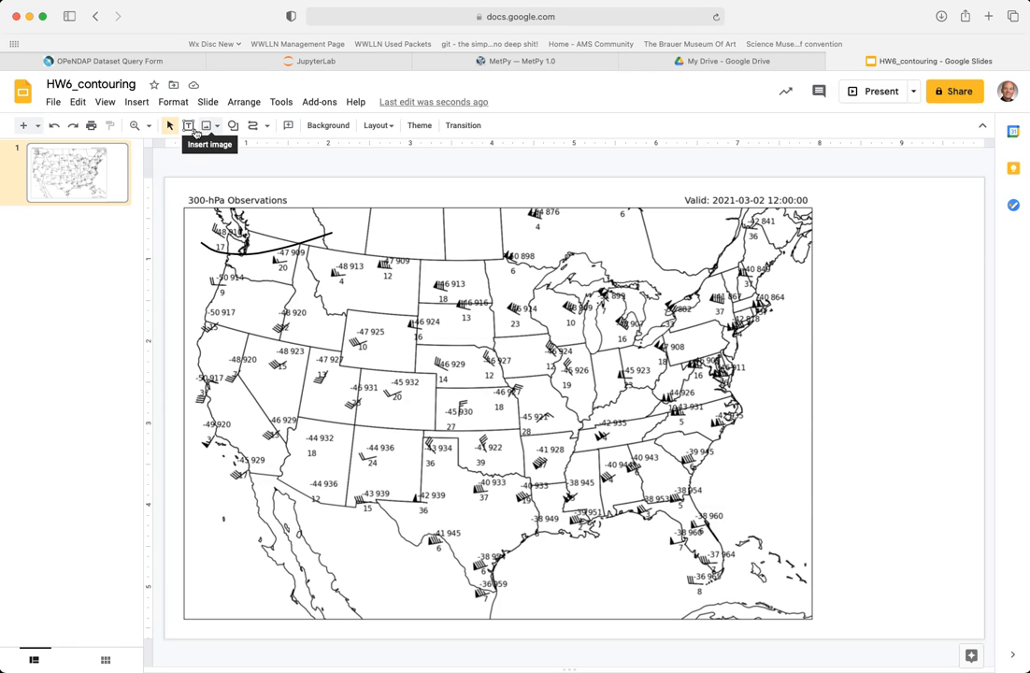
Step: Add a text box reading "900", shrink it around the number, and place it at the curve's eastern end
{"action": "left_click", "coordinate": [189, 126]}
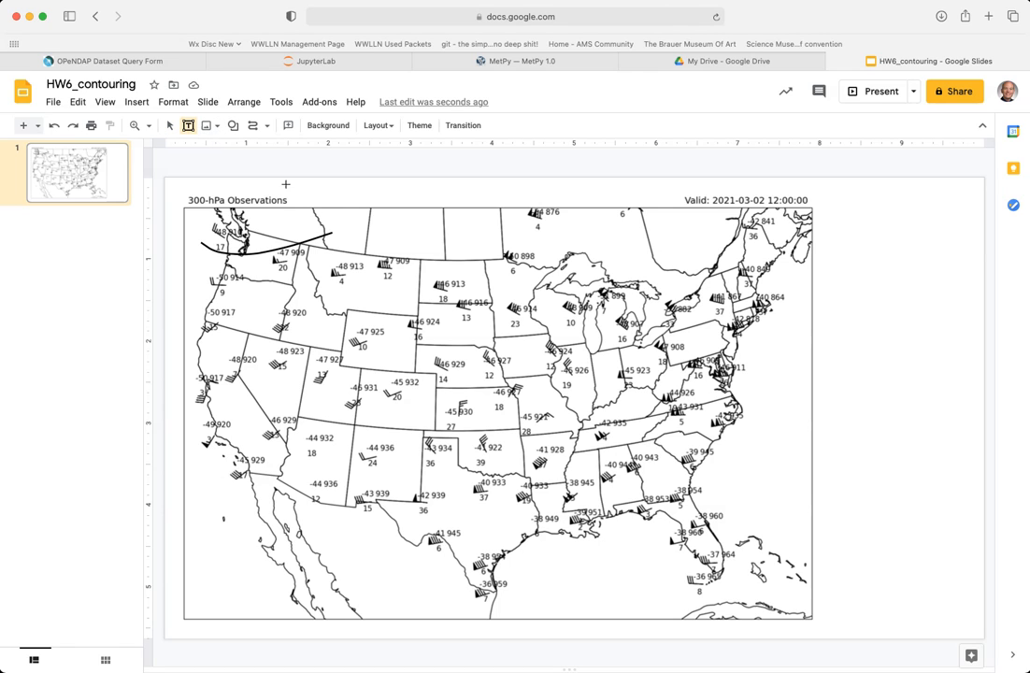
{"action": "left_click", "coordinate": [339, 229]}
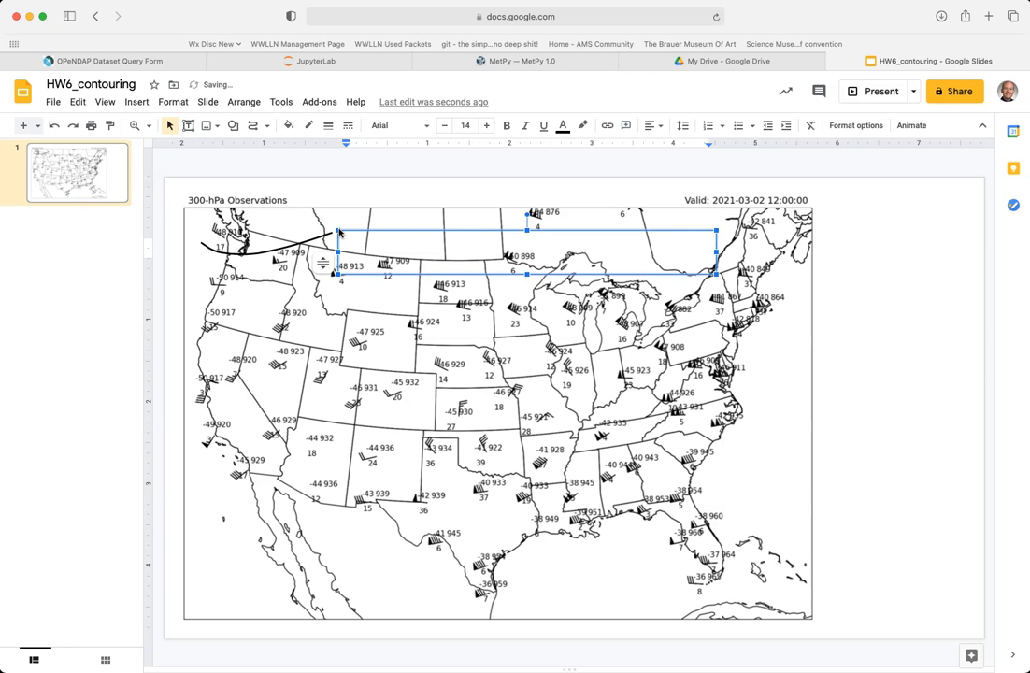
{"action": "type", "text": "900"}
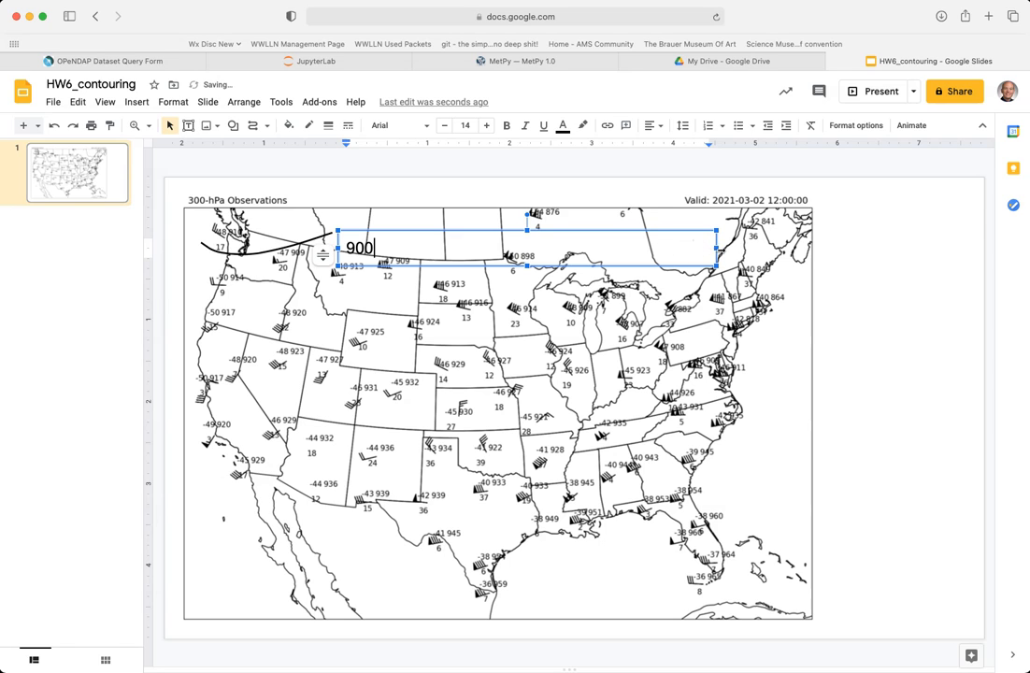
{"action": "key", "text": "Escape"}
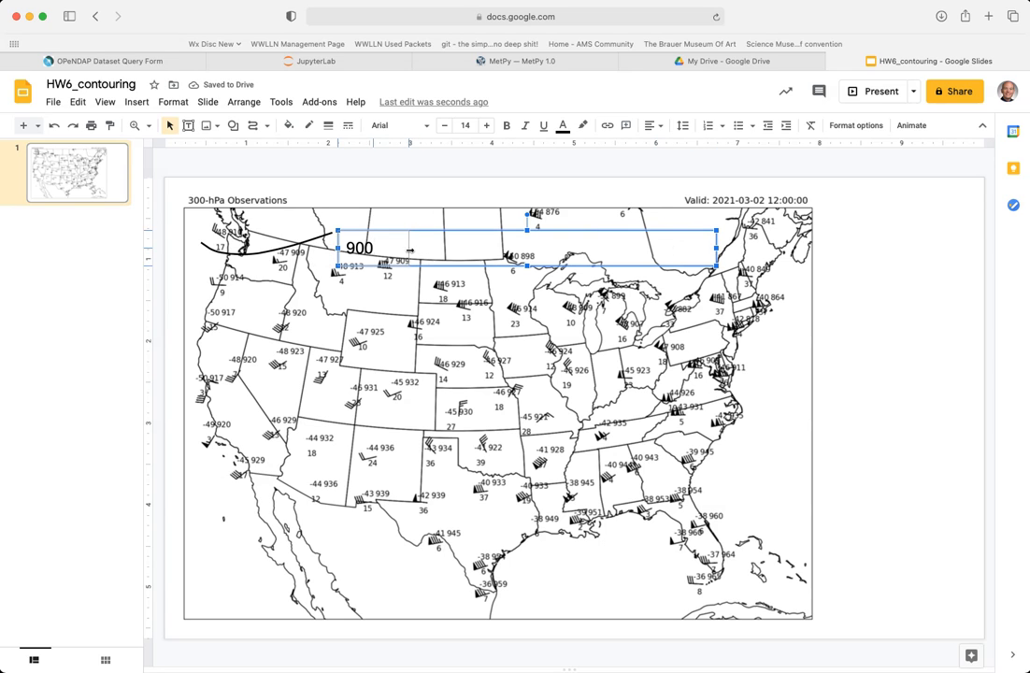
{"action": "left_click_drag", "start_coordinate": [384, 248], "coordinate": [364, 200]}
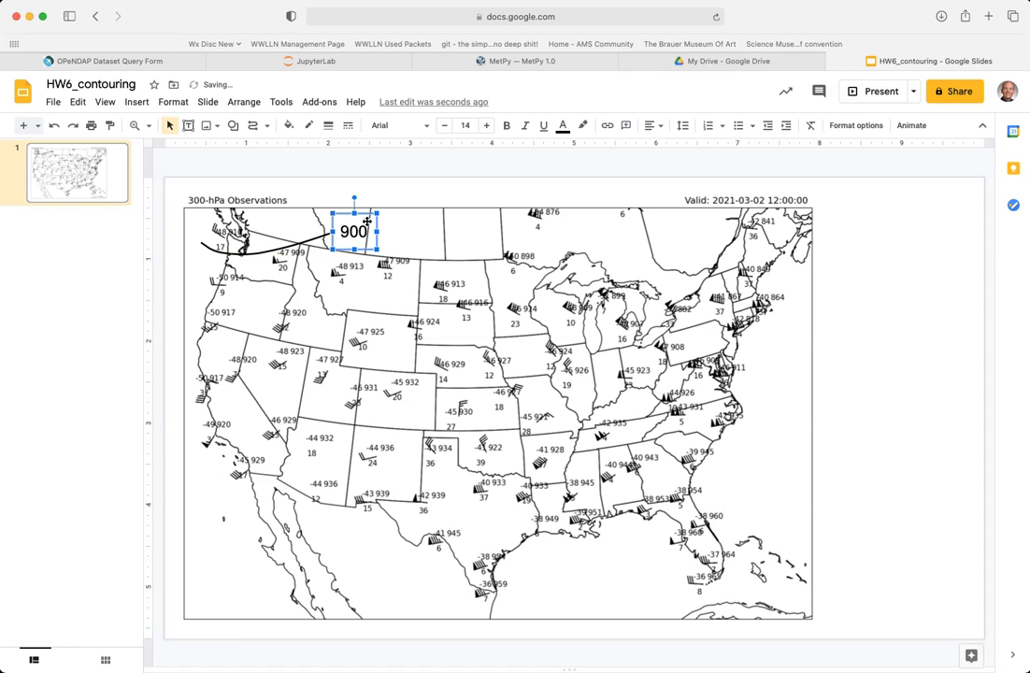
Step: Set the font size of the 900 label to 10
{"action": "double_click", "coordinate": [353, 231]}
{"action": "left_click", "coordinate": [443, 125]}
{"action": "left_click", "coordinate": [443, 126]}
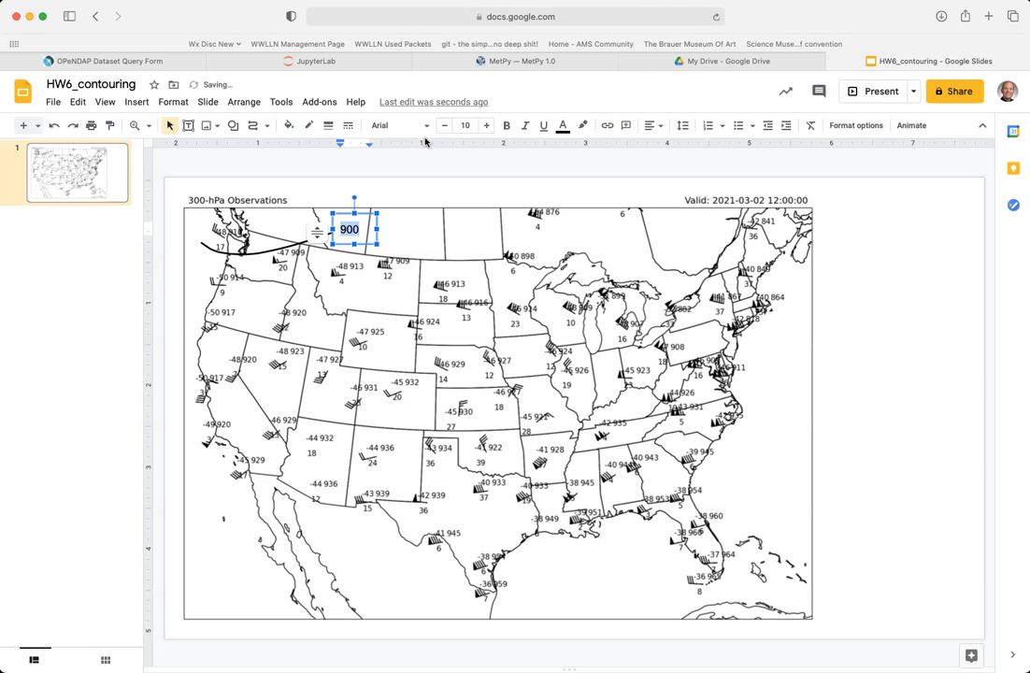
{"action": "left_click", "coordinate": [389, 193]}
Step: Narrow the 900 label's box, keeping the number on one line, and align it with the curve's eastern end
{"action": "left_click", "coordinate": [353, 224]}
{"action": "left_click_drag", "start_coordinate": [360, 216], "coordinate": [360, 216]}
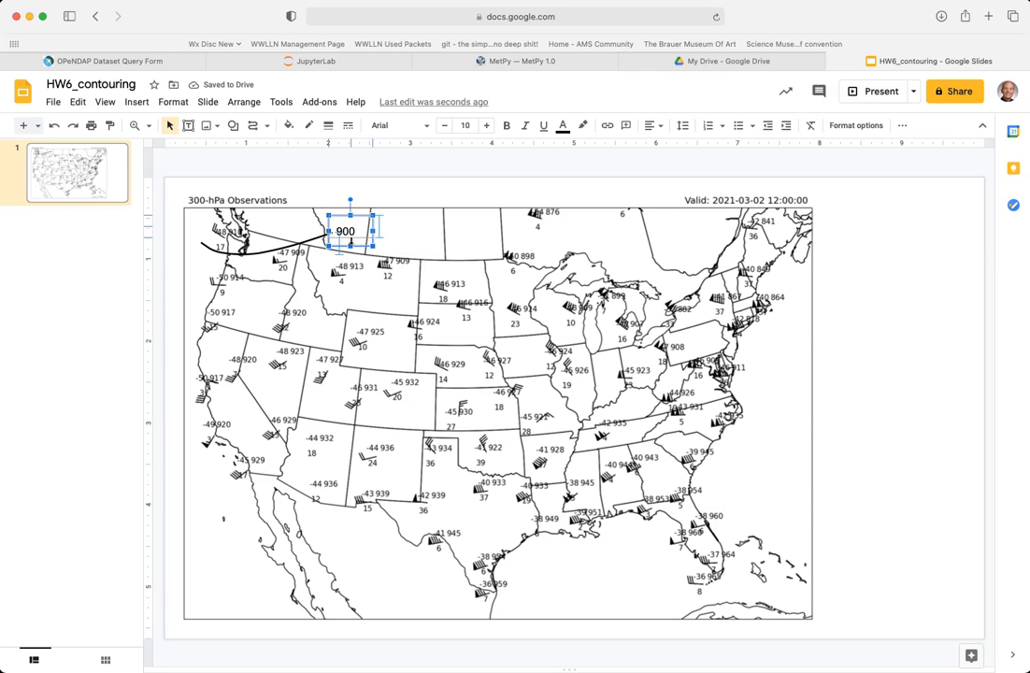
{"action": "left_click_drag", "start_coordinate": [350, 217], "coordinate": [358, 228]}
{"action": "left_click_drag", "start_coordinate": [370, 241], "coordinate": [359, 242]}
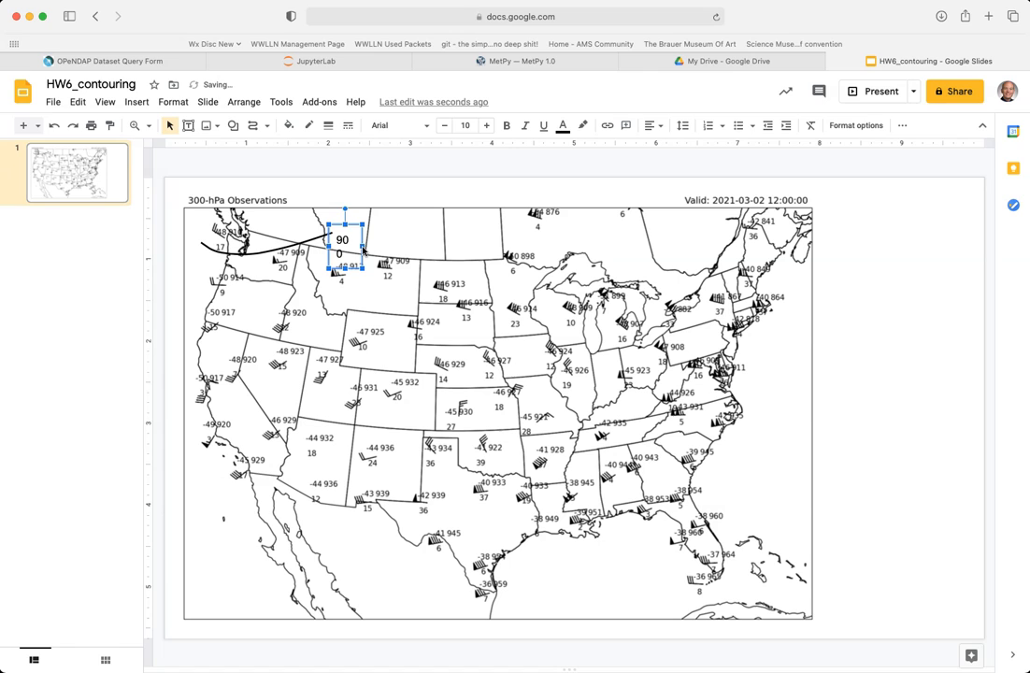
{"action": "left_click_drag", "start_coordinate": [364, 246], "coordinate": [355, 214]}
Step: Duplicate the 900 label and place the copy at the curve's western end off the Washington coast
{"action": "key", "text": "super+v"}
{"action": "left_click_drag", "start_coordinate": [374, 227], "coordinate": [204, 224]}
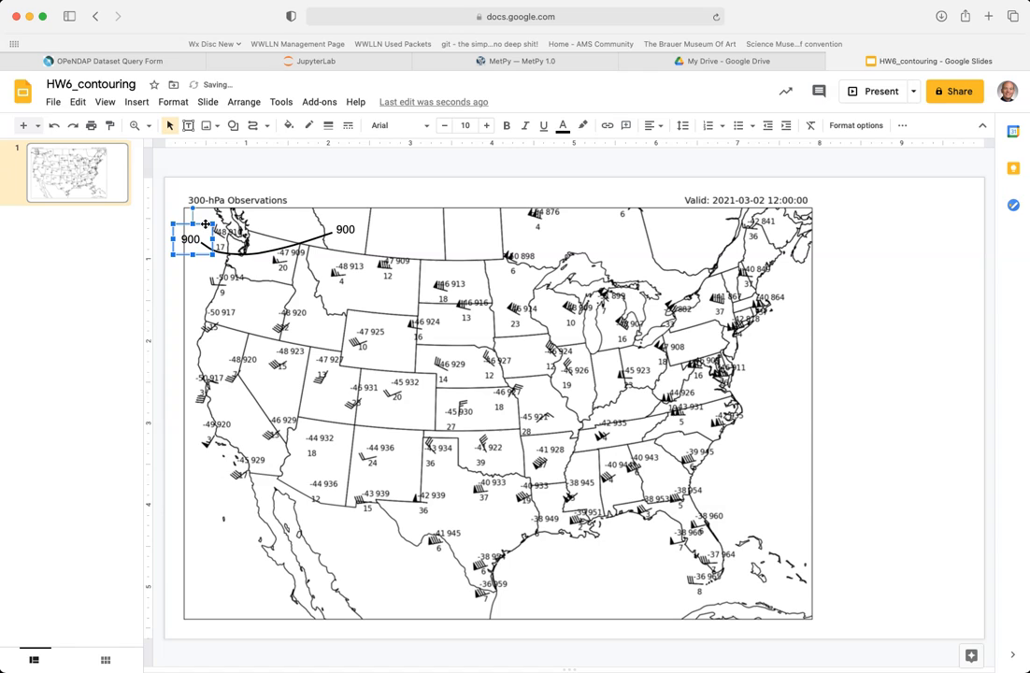
{"action": "left_click", "coordinate": [339, 174]}
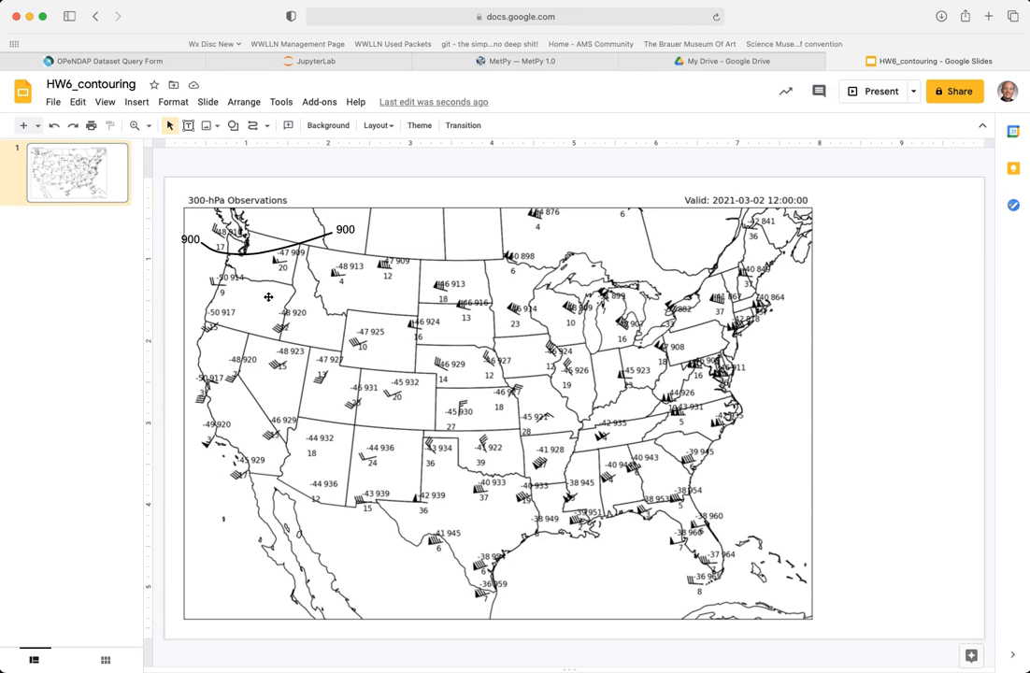
Step: Delete the curve over the Pacific Northwest, leaving both 900 labels in place
{"action": "left_click", "coordinate": [232, 256]}
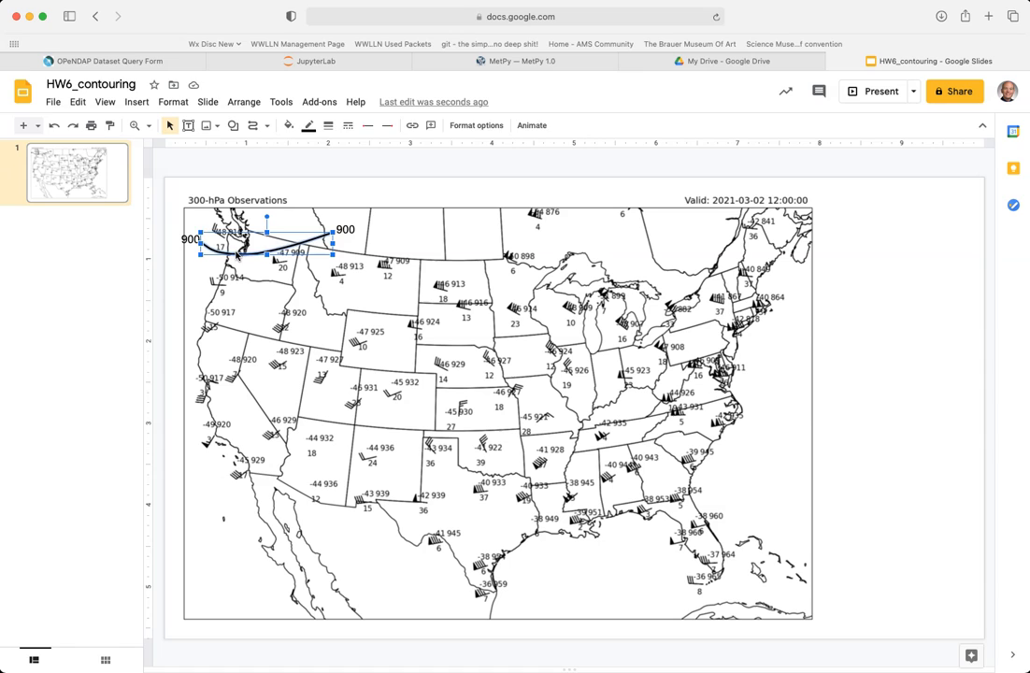
{"action": "key", "text": "BackSpace"}
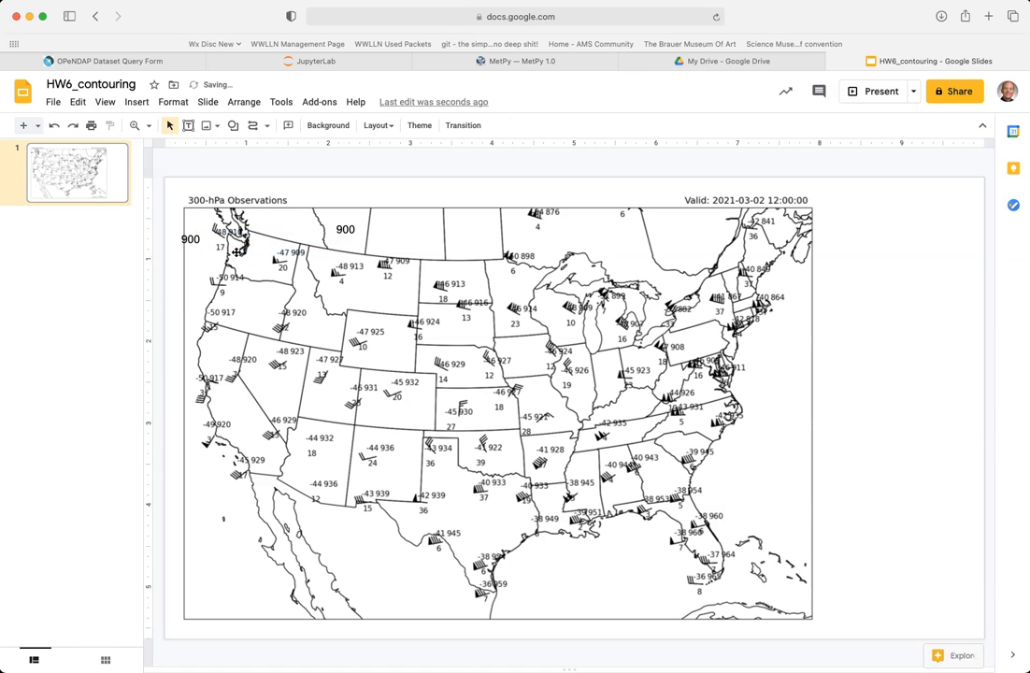
Step: Draw a curve with the Curve tool from just north of North Dakota across the Great Lakes and Pennsylvania to off the mid-Atlantic coast
{"action": "left_click", "coordinate": [259, 130]}
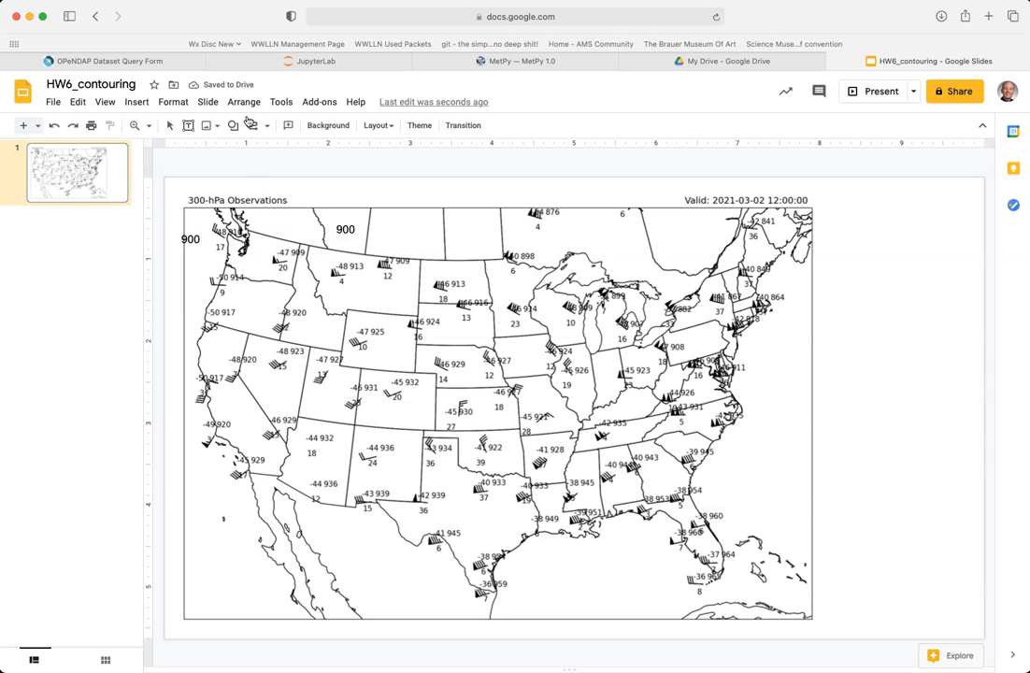
{"action": "left_click", "coordinate": [257, 128]}
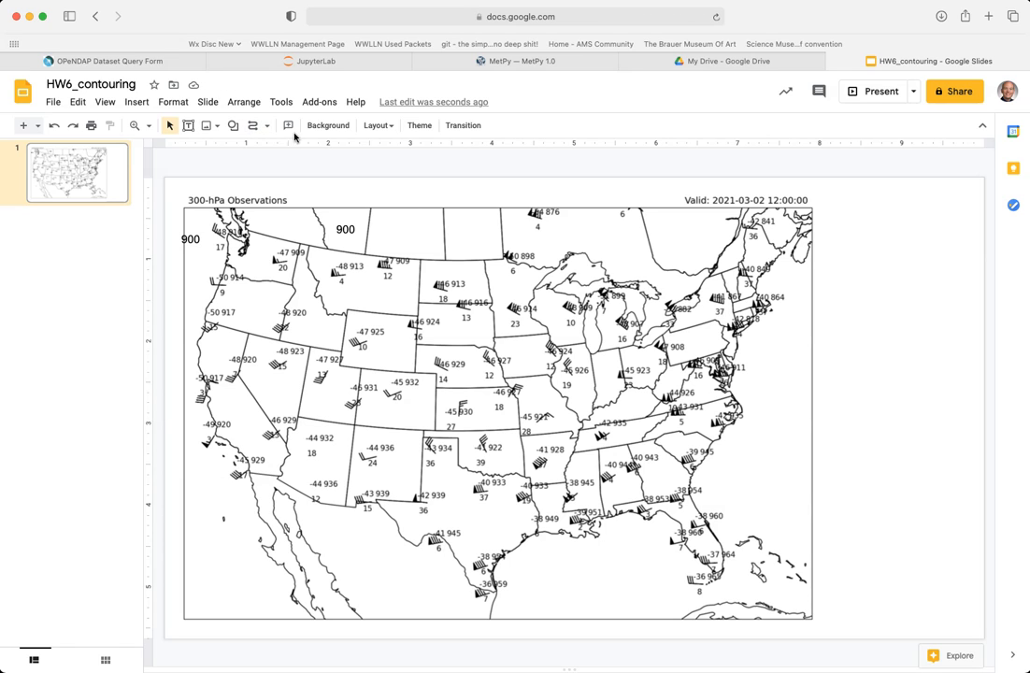
{"action": "left_click", "coordinate": [257, 128]}
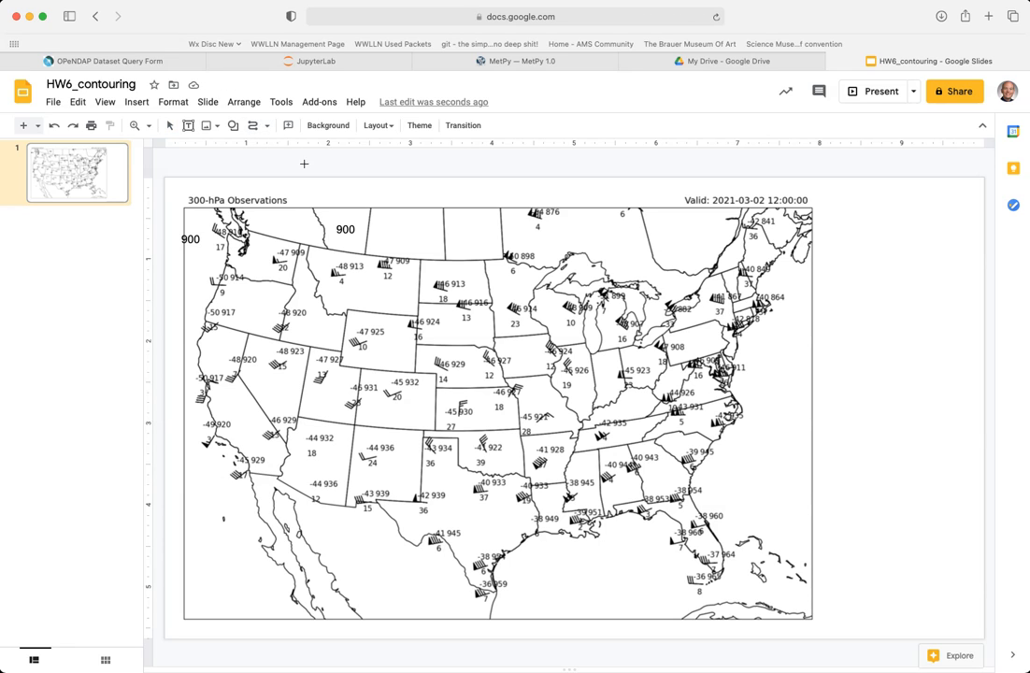
{"action": "left_click", "coordinate": [266, 126]}
{"action": "left_click", "coordinate": [294, 232]}
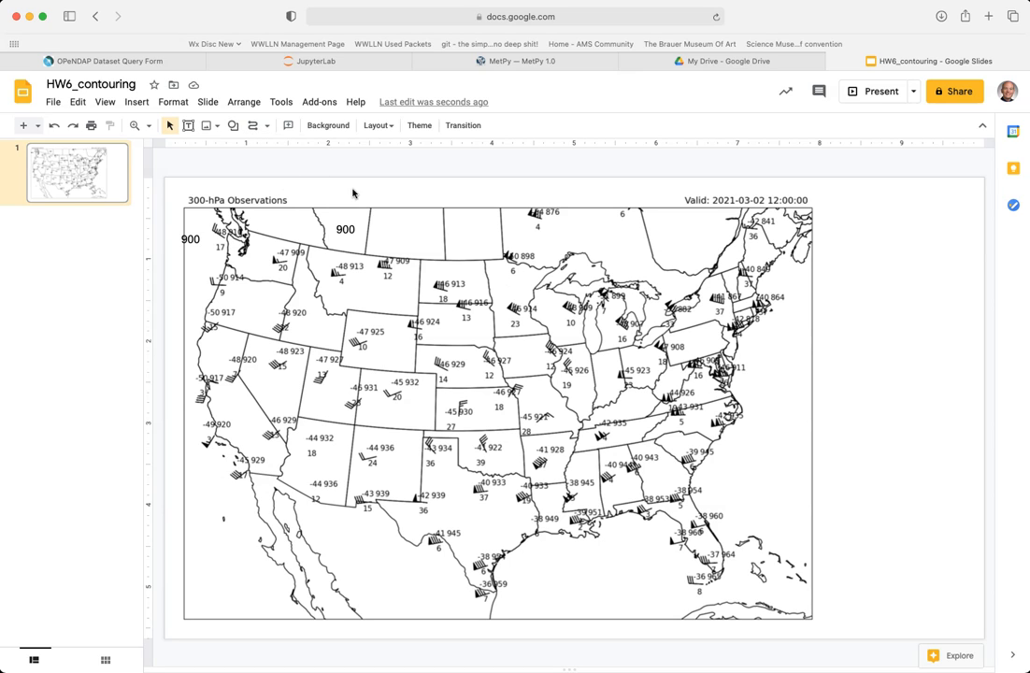
{"action": "left_click", "coordinate": [260, 131]}
{"action": "mouse_move", "coordinate": [479, 249]}
{"action": "left_mouse_down"}
{"action": "mouse_move", "coordinate": [684, 341]}
{"action": "mouse_move", "coordinate": [739, 344]}
{"action": "left_mouse_up"}
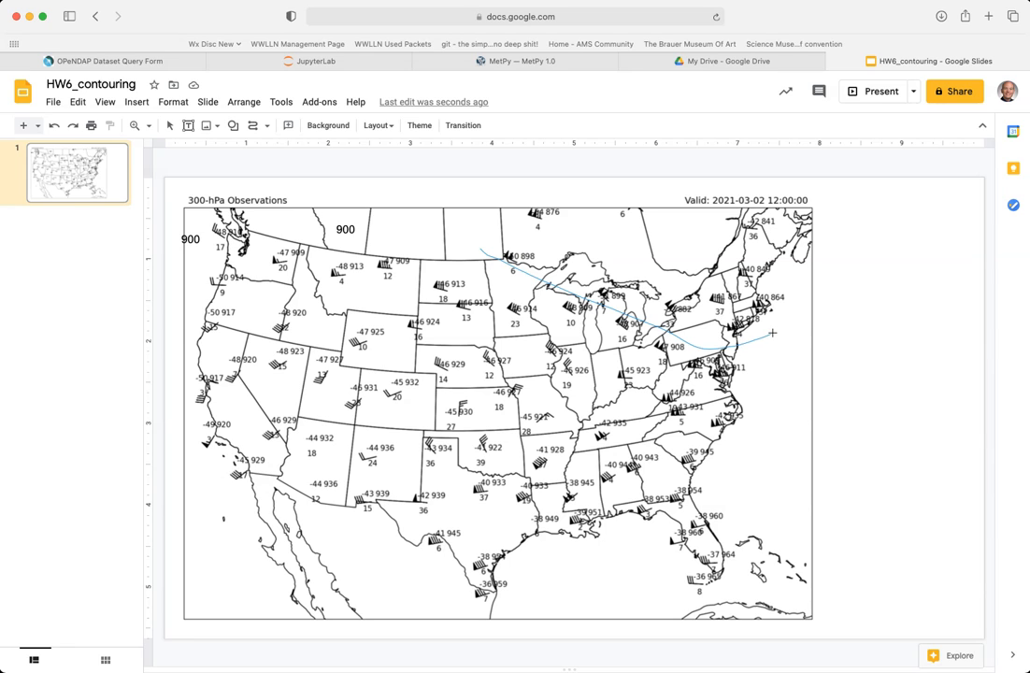
{"action": "left_click_drag", "start_coordinate": [773, 332], "coordinate": [773, 331]}
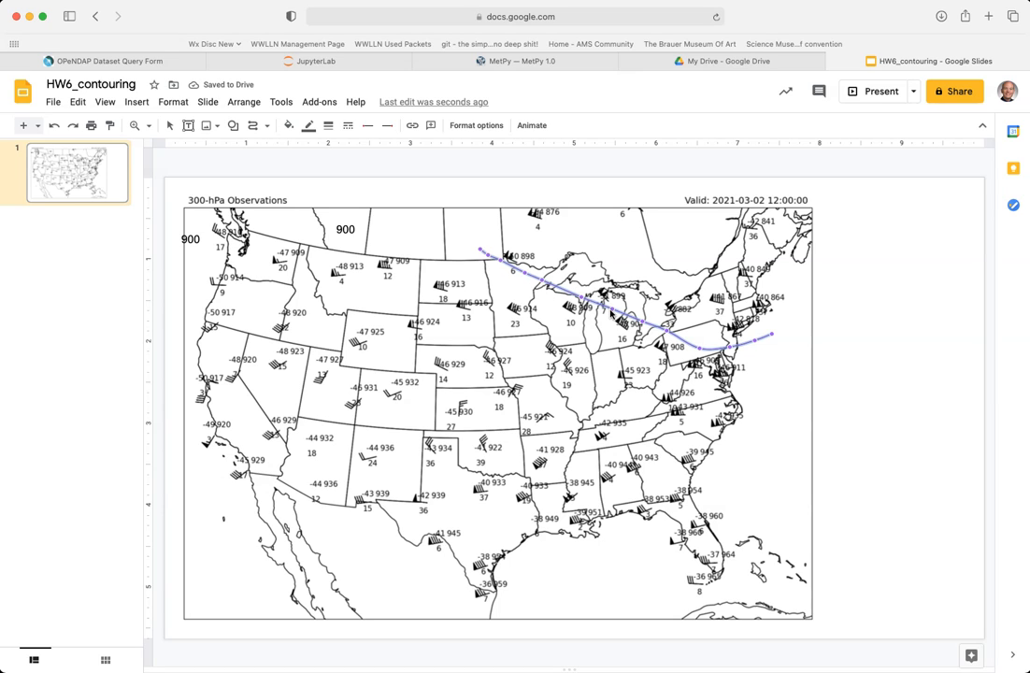
Step: Adjust the curve's points, lowering it from Lake Erie to the Atlantic, raising it over Minnesota and Wisconsin, and extending its western end
{"action": "left_click_drag", "start_coordinate": [642, 321], "coordinate": [673, 343]}
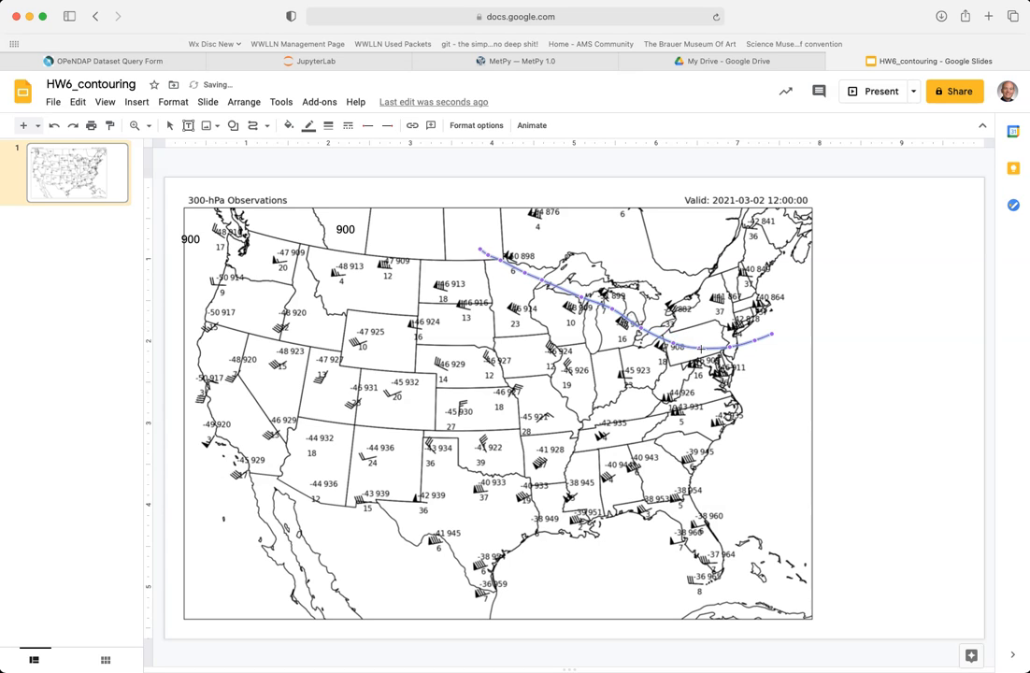
{"action": "left_click_drag", "start_coordinate": [700, 349], "coordinate": [779, 338]}
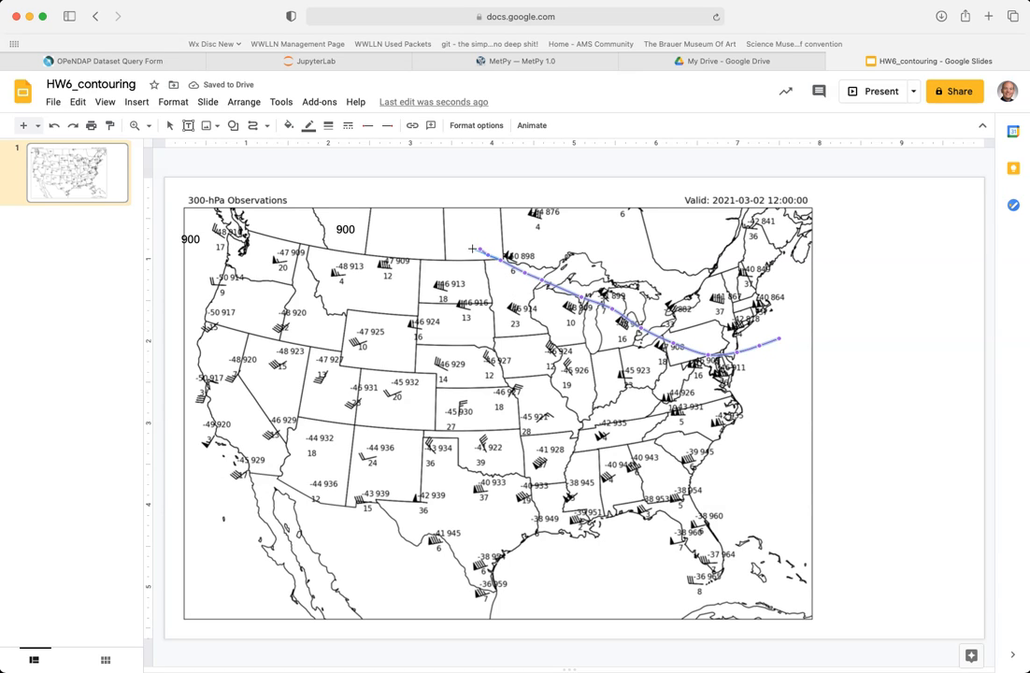
{"action": "left_click_drag", "start_coordinate": [480, 249], "coordinate": [473, 246]}
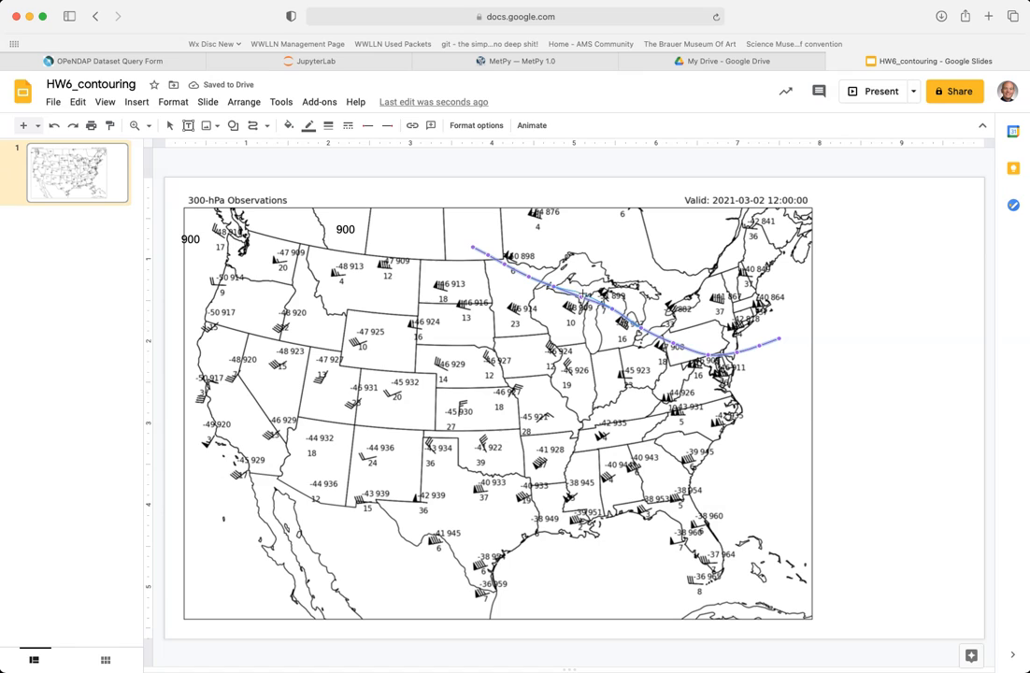
{"action": "left_click_drag", "start_coordinate": [581, 298], "coordinate": [582, 294]}
{"action": "left_click_drag", "start_coordinate": [554, 286], "coordinate": [556, 277]}
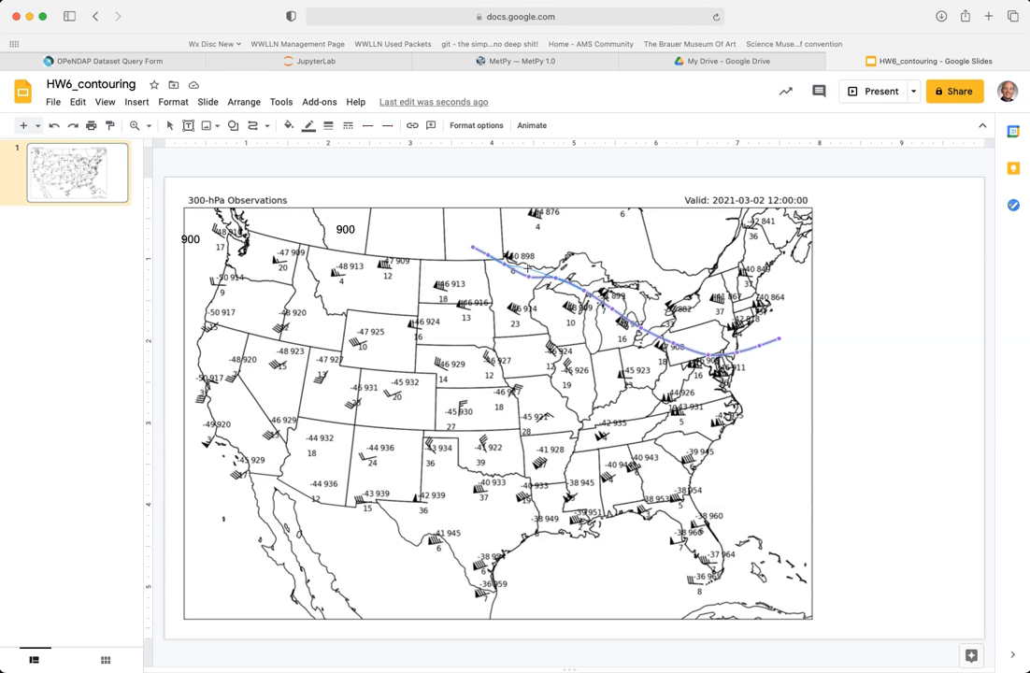
{"action": "left_click_drag", "start_coordinate": [528, 269], "coordinate": [528, 270]}
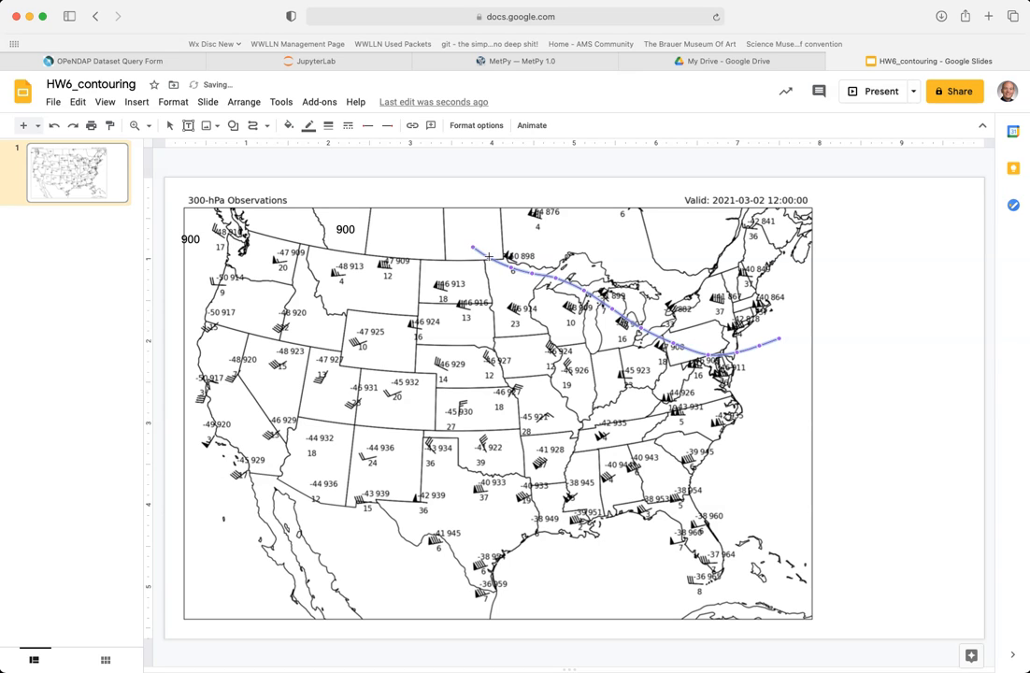
Step: Set the Great Lakes curve's line weight to 2px and its line color to black
{"action": "left_click", "coordinate": [328, 126]}
{"action": "left_click", "coordinate": [357, 177]}
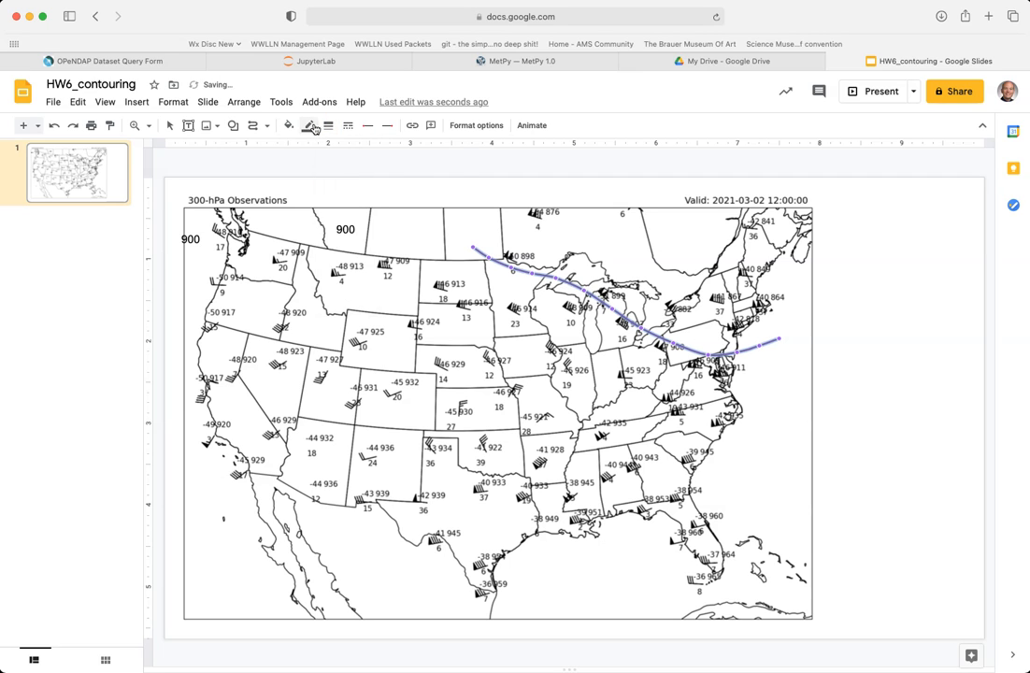
{"action": "left_click", "coordinate": [309, 125]}
{"action": "left_click", "coordinate": [314, 173]}
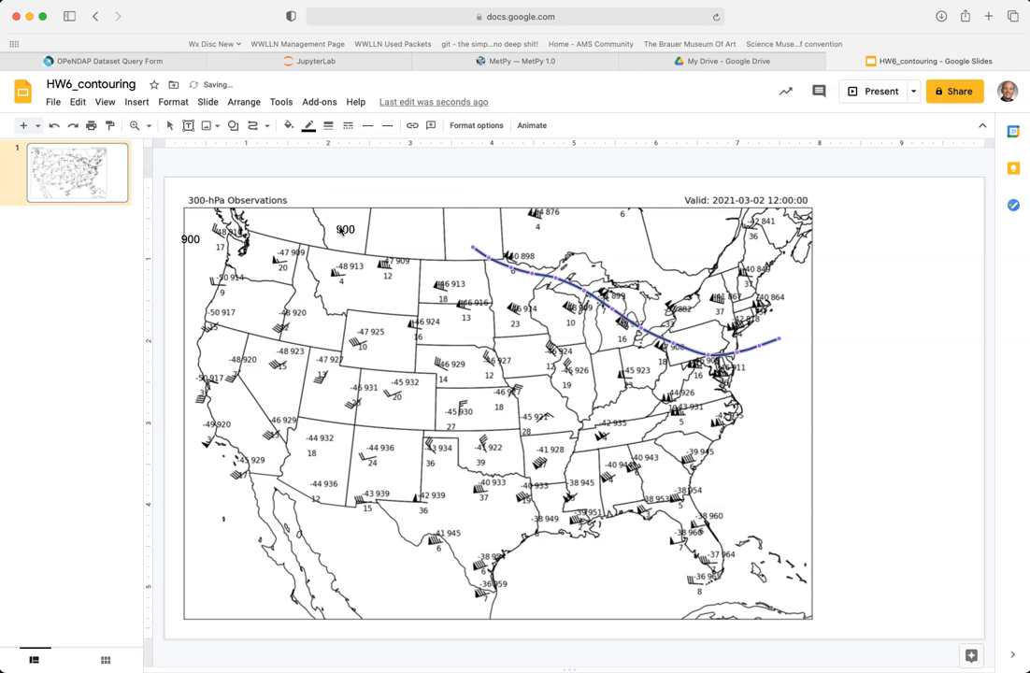
{"action": "left_click", "coordinate": [400, 219]}
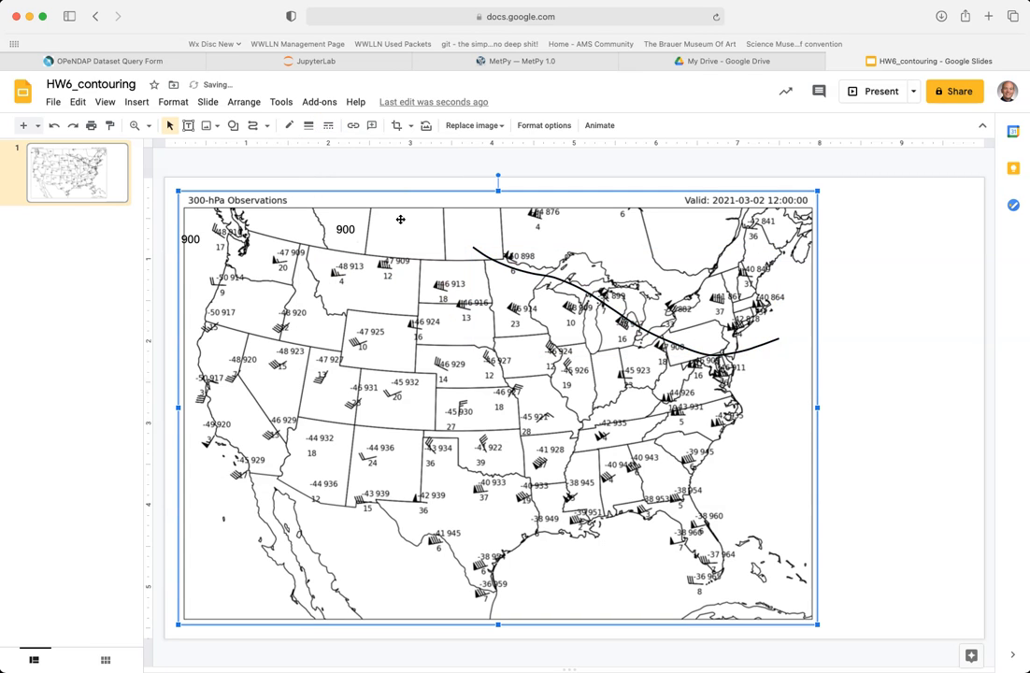
Step: Move the two 900 labels to the ends of the Great Lakes curve, one at its northwestern end and one off the Atlantic coast
{"action": "left_click", "coordinate": [348, 230]}
{"action": "left_click_drag", "start_coordinate": [348, 223], "coordinate": [464, 221]}
{"action": "left_click", "coordinate": [189, 243]}
{"action": "left_click_drag", "start_coordinate": [199, 225], "coordinate": [806, 324]}
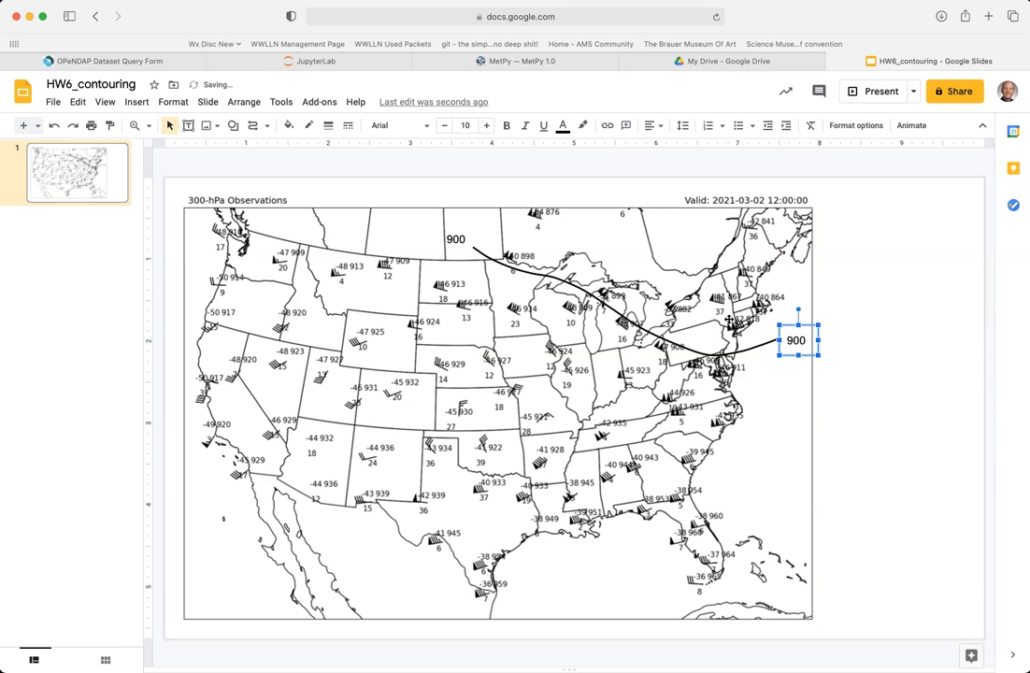
{"action": "left_click", "coordinate": [615, 280]}
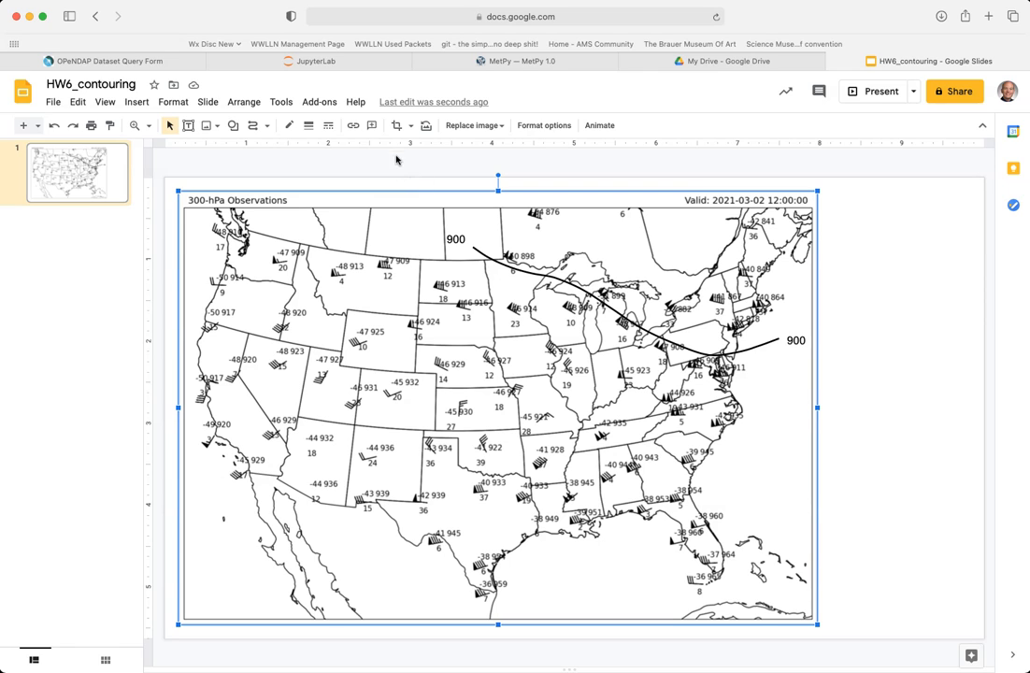
Step: Draw a second curve south of the 900 contour, from the Washington coast across Montana, South Dakota and Indiana to off the mid-Atlantic coast
{"action": "left_click", "coordinate": [253, 128]}
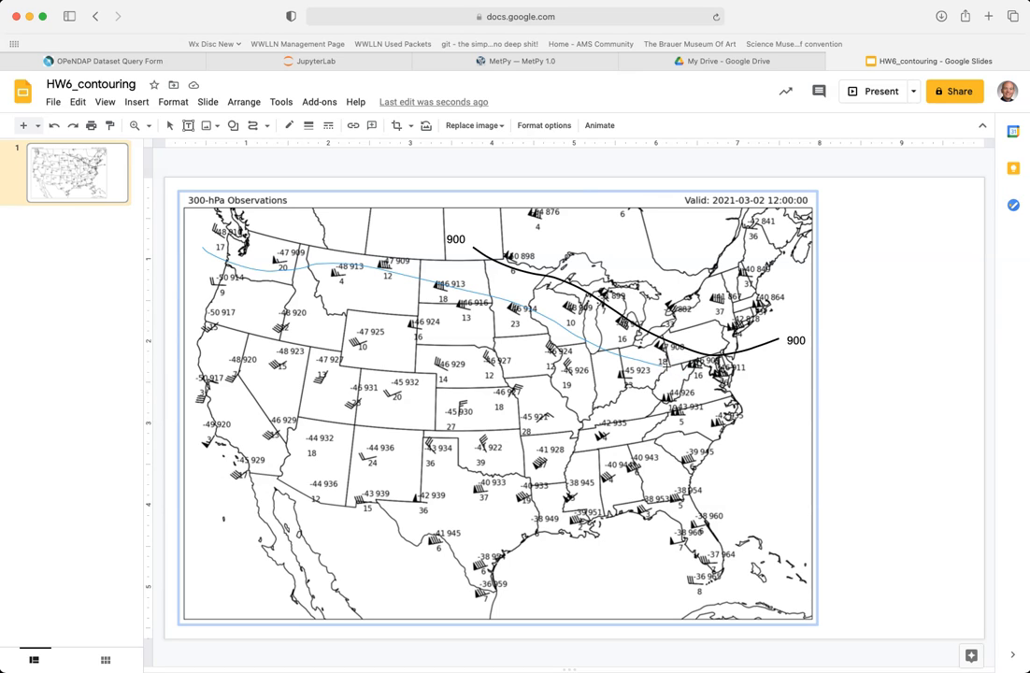
{"action": "double_click", "coordinate": [770, 374]}
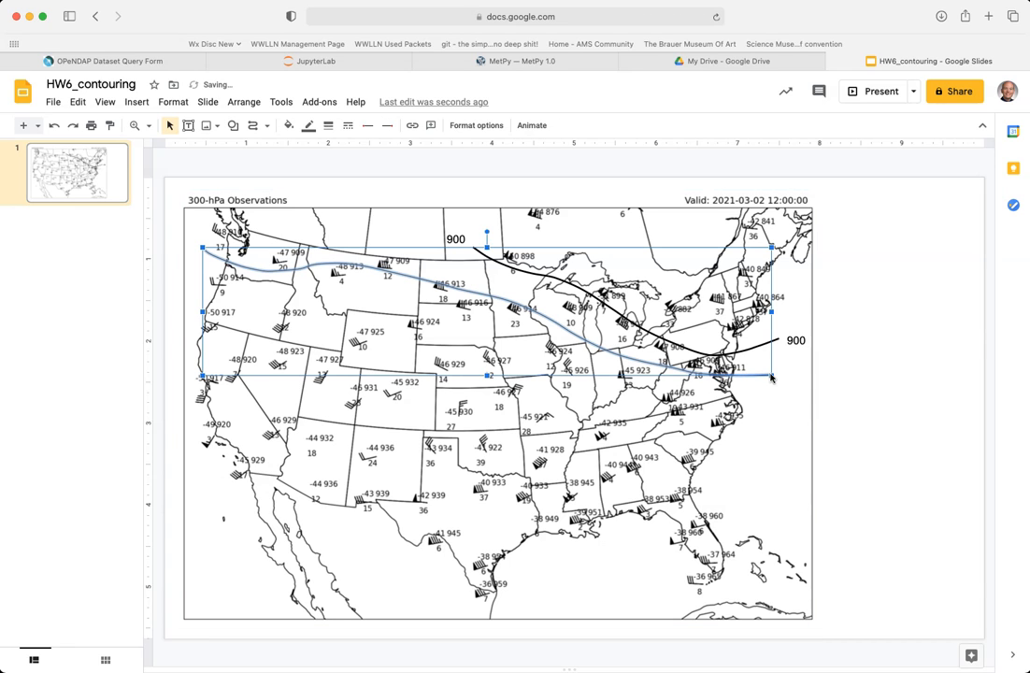
Step: Edit the second curve's points, slightly shifting its bend near the Washington–Idaho border, its western end and its path over Minnesota
{"action": "double_click", "coordinate": [317, 264]}
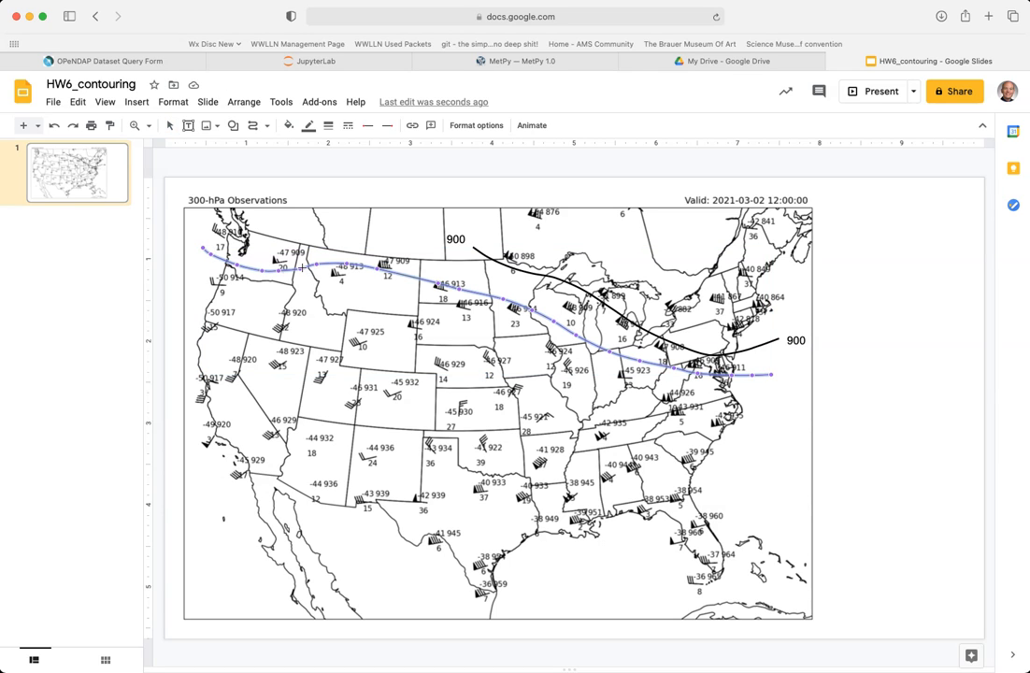
{"action": "left_click_drag", "start_coordinate": [302, 267], "coordinate": [300, 268]}
{"action": "left_click_drag", "start_coordinate": [202, 250], "coordinate": [201, 250]}
{"action": "left_click", "coordinate": [532, 312]}
{"action": "left_click", "coordinate": [554, 322]}
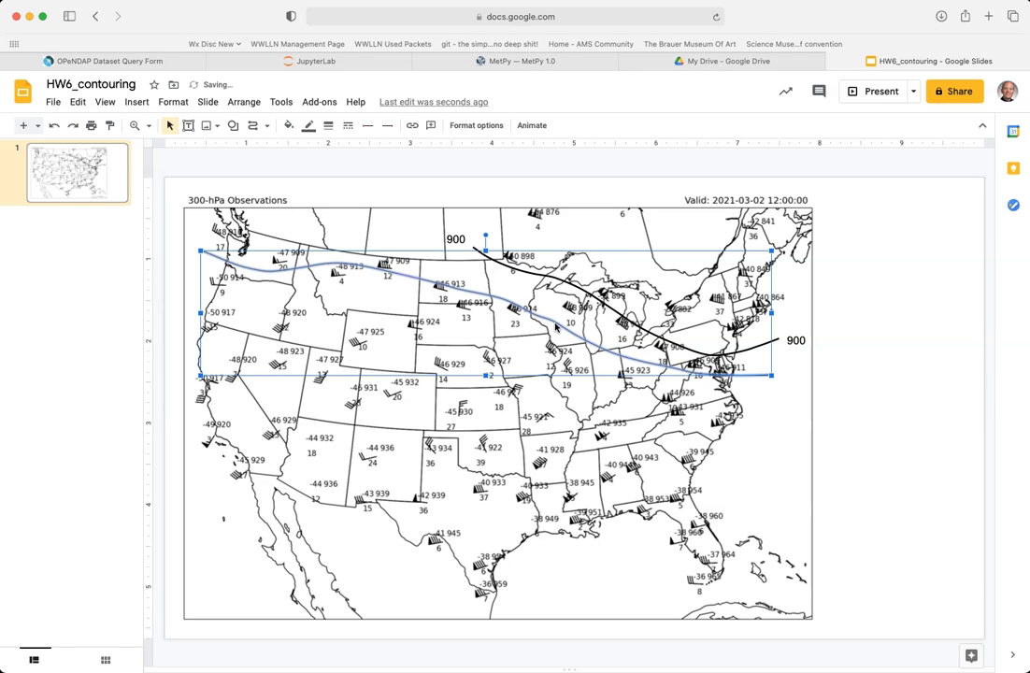
Step: Edit the second curve's points, shifting its bend over southern Wisconsin slightly and its eastern end off the mid-Atlantic coast slightly south
{"action": "double_click", "coordinate": [557, 325]}
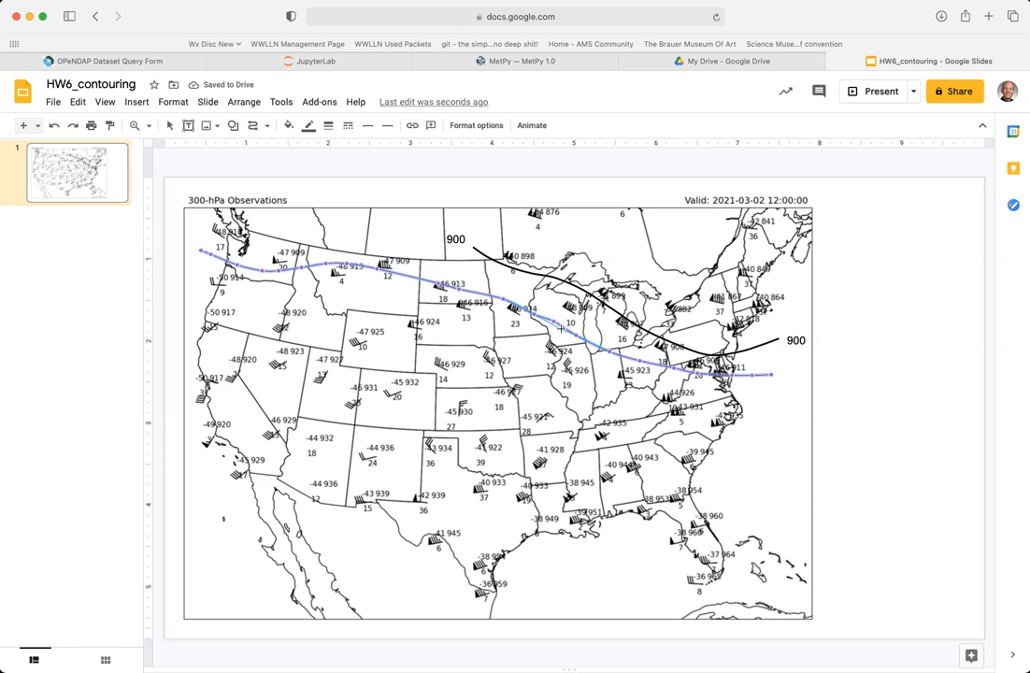
{"action": "left_click_drag", "start_coordinate": [561, 328], "coordinate": [580, 338]}
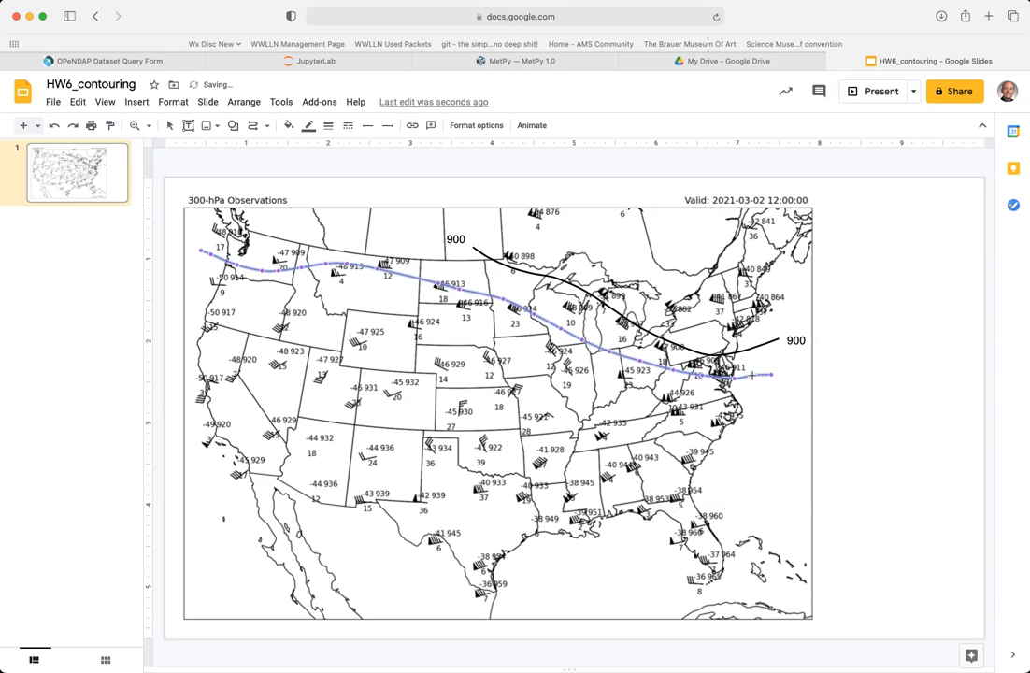
{"action": "key", "text": "Escape"}
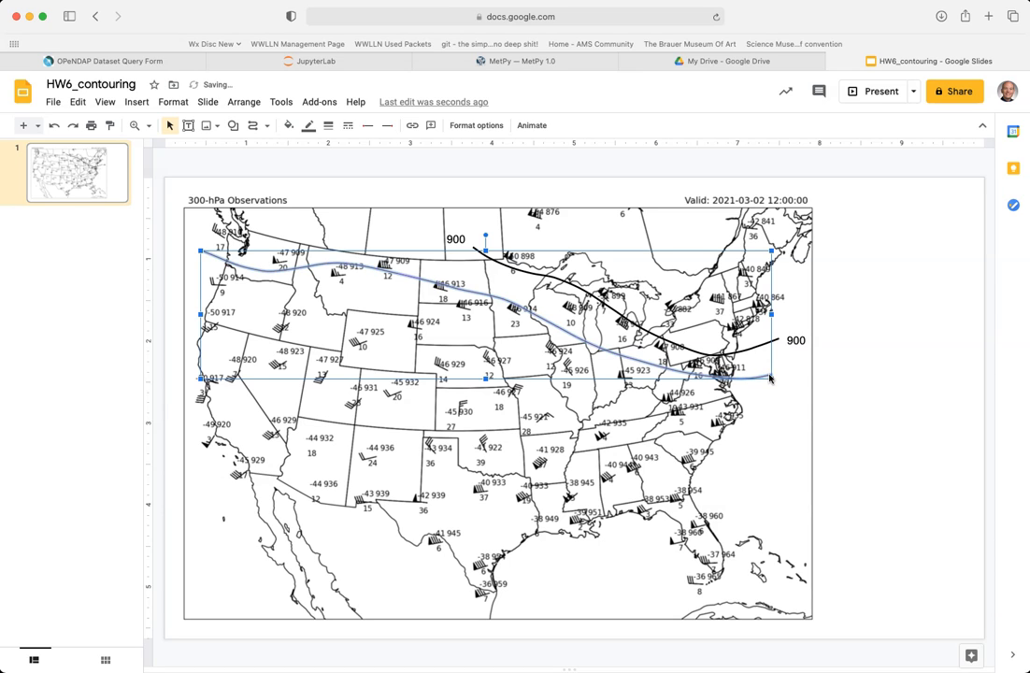
{"action": "double_click", "coordinate": [752, 377]}
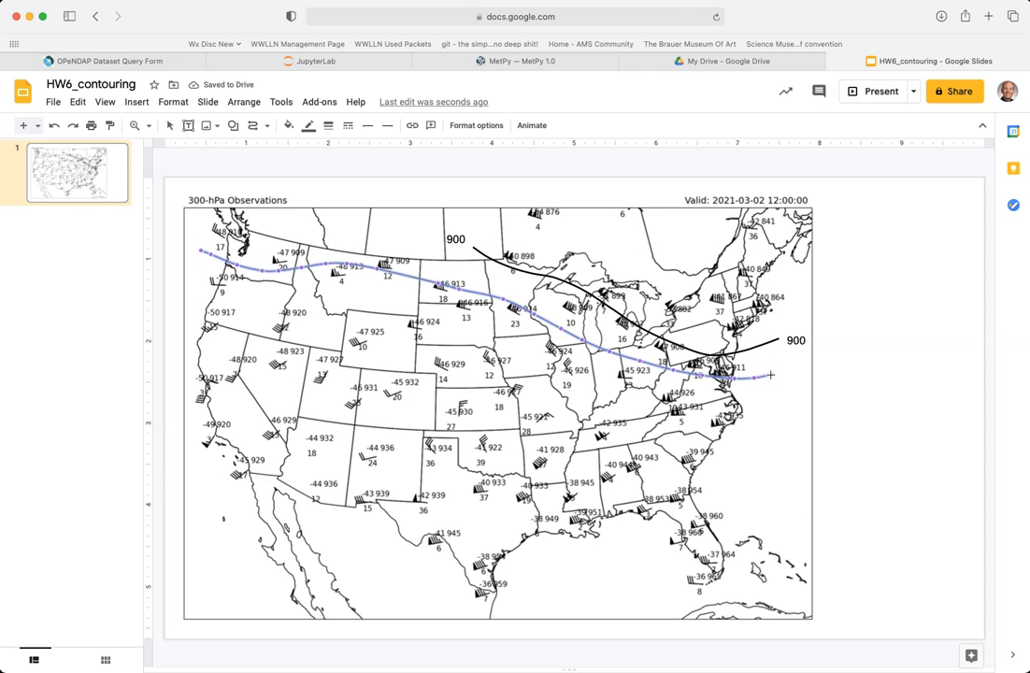
{"action": "left_click", "coordinate": [797, 347]}
{"action": "left_click", "coordinate": [851, 392]}
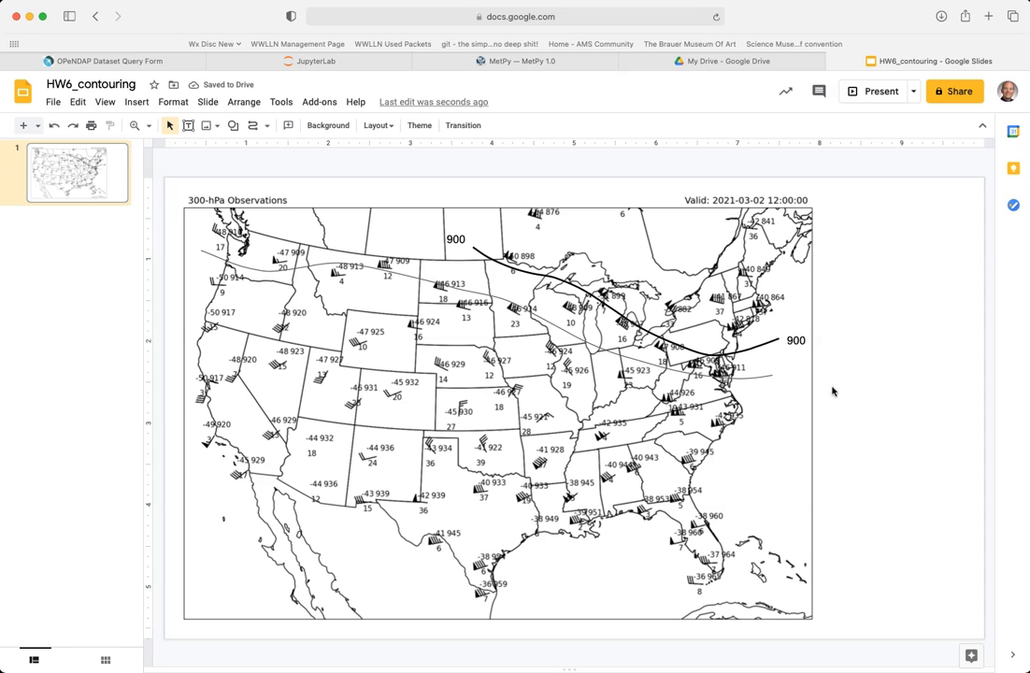
Step: Set the second curve's line weight to 2px and its line color to black
{"action": "left_click", "coordinate": [685, 372]}
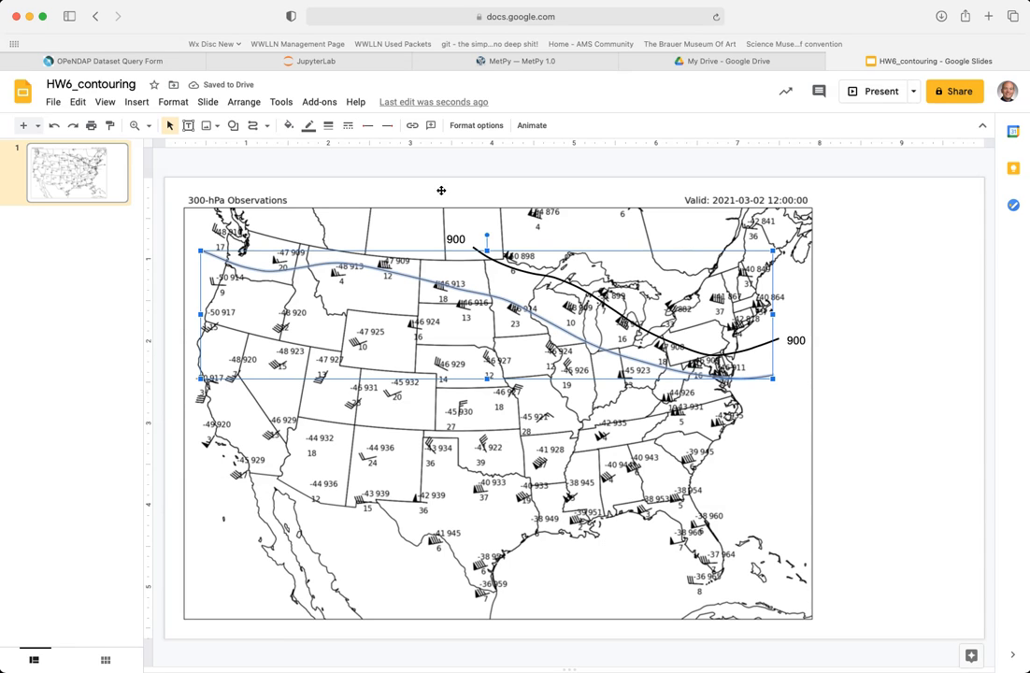
{"action": "left_click", "coordinate": [325, 126]}
{"action": "left_click", "coordinate": [347, 168]}
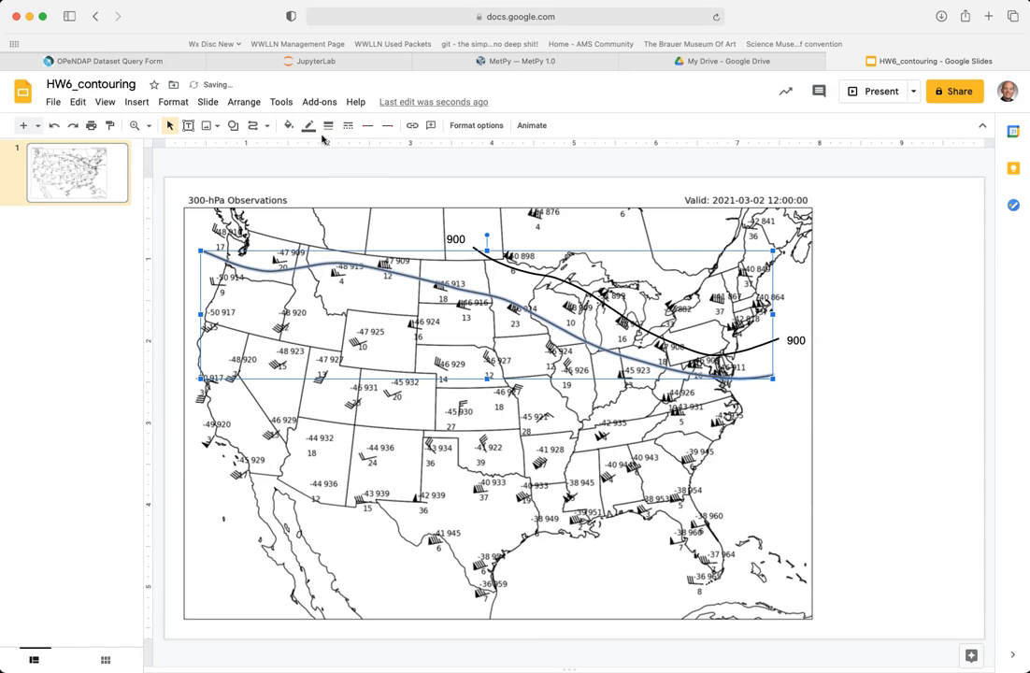
{"action": "left_click", "coordinate": [308, 125]}
{"action": "left_click", "coordinate": [315, 171]}
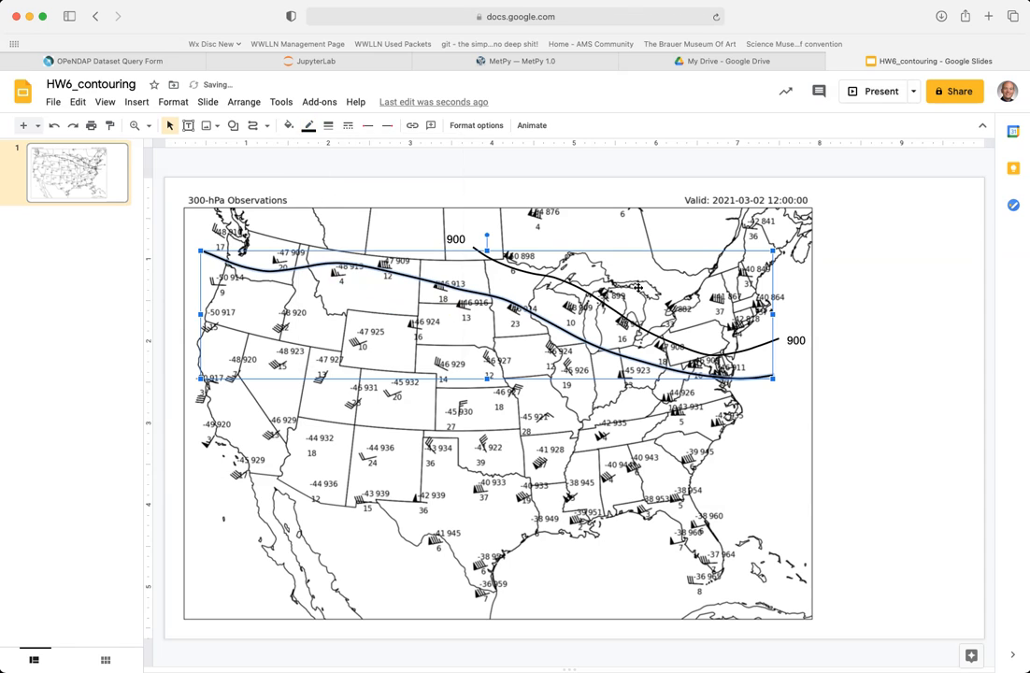
Step: Move the 900 label off the Atlantic coast closer to the eastern end of its contour
{"action": "left_click", "coordinate": [801, 343]}
{"action": "left_click", "coordinate": [801, 343]}
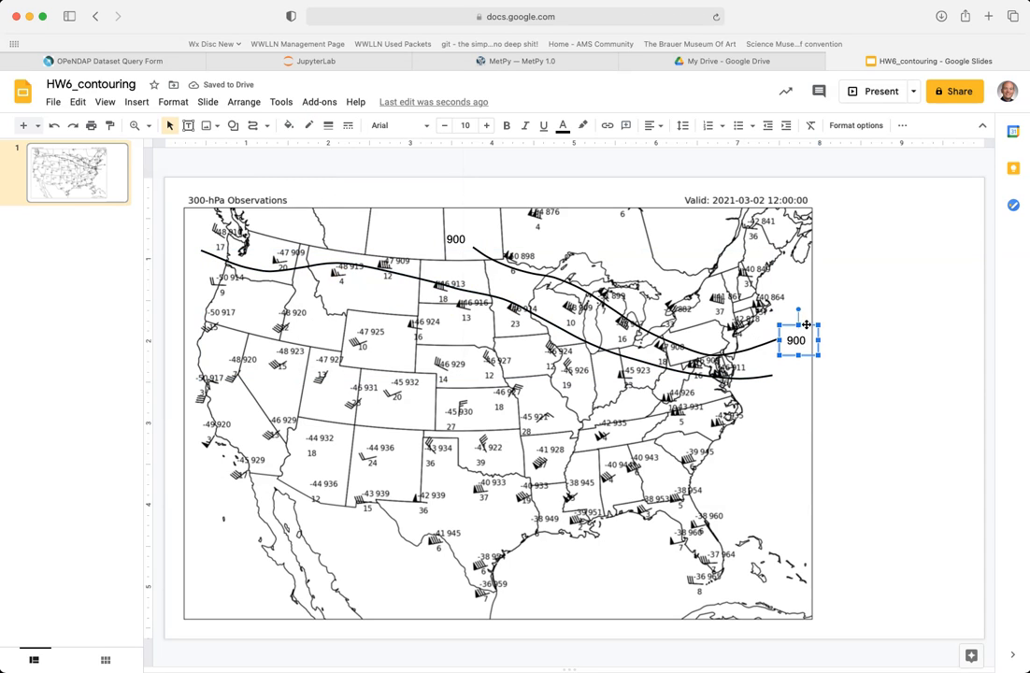
{"action": "left_click_drag", "start_coordinate": [801, 326], "coordinate": [790, 323]}
{"action": "key", "text": "Down"}
Step: Place a copy of the 900 label at the second curve's eastern end and change its text to 912
{"action": "left_click_drag", "start_coordinate": [791, 321], "coordinate": [795, 358]}
{"action": "left_click", "coordinate": [793, 374]}
{"action": "key", "text": "BackSpace"}
{"action": "key", "text": "BackSpace"}
{"action": "type", "text": "12"}
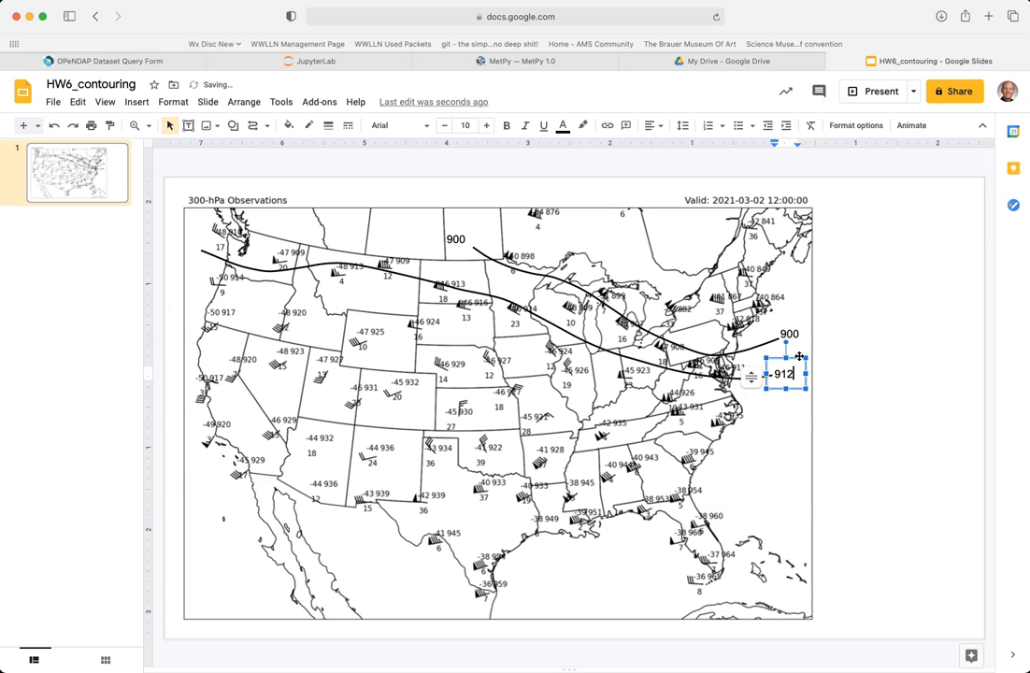
Step: Duplicate the 912 label and place the copy at the second curve's western end, off the Washington coast
{"action": "left_click", "coordinate": [798, 357]}
{"action": "left_click_drag", "start_coordinate": [798, 357], "coordinate": [813, 371]}
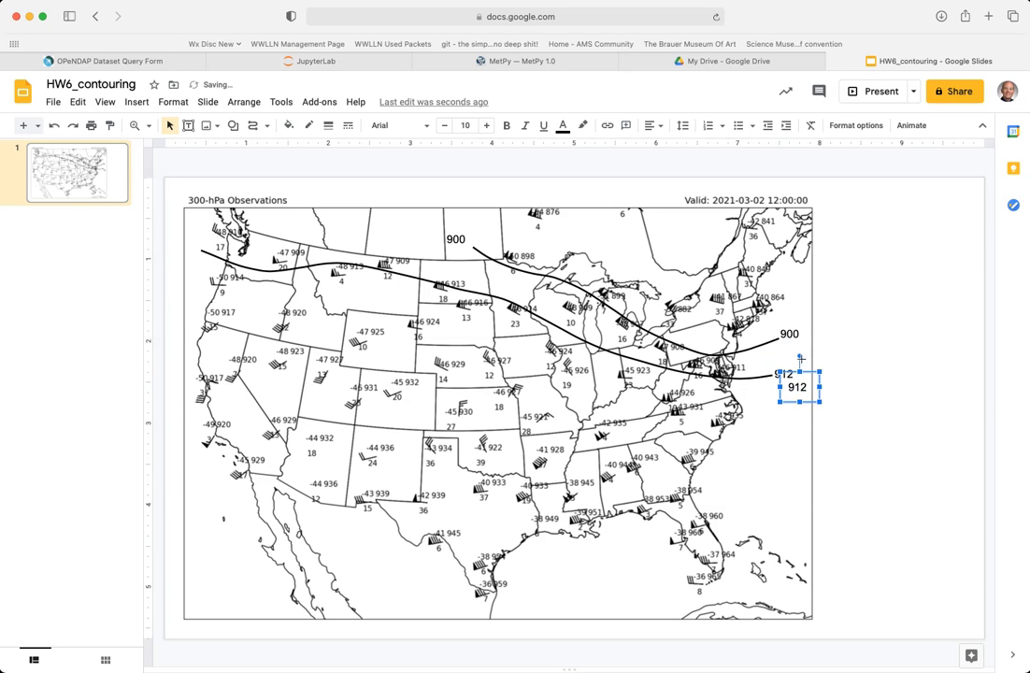
{"action": "left_click_drag", "start_coordinate": [178, 227], "coordinate": [198, 236]}
{"action": "key", "text": "Right"}
{"action": "key", "text": "Up"}
{"action": "left_click", "coordinate": [194, 288]}
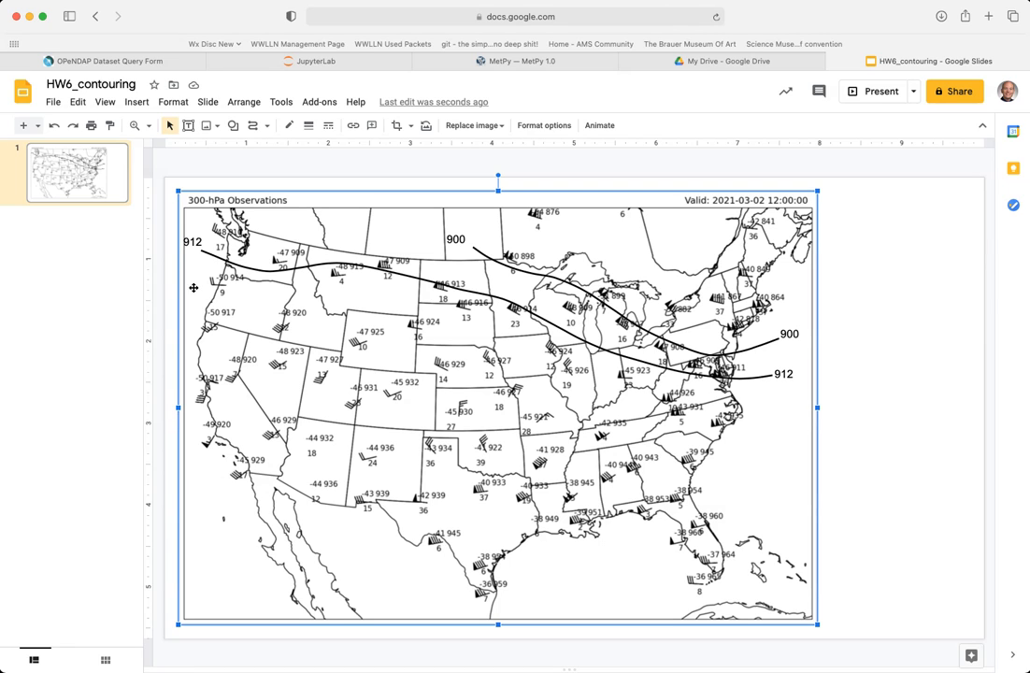
Step: Give the map image a black border and Scribble a freehand curve north of the 900 contour, from southern Manitoba to off New England
{"action": "left_click", "coordinate": [273, 128]}
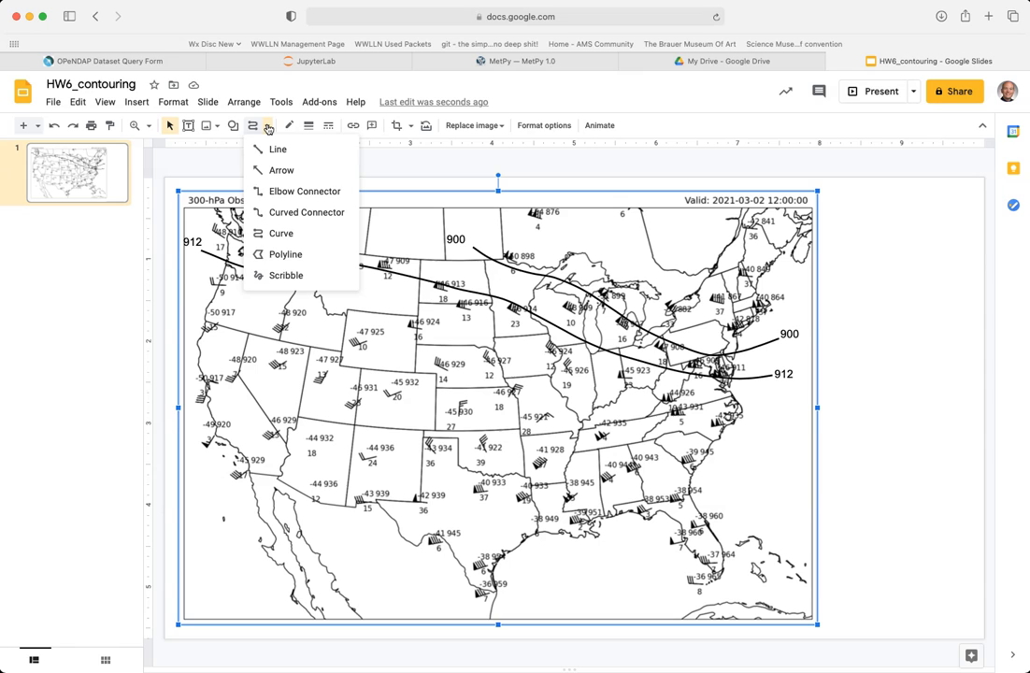
{"action": "left_click", "coordinate": [260, 239]}
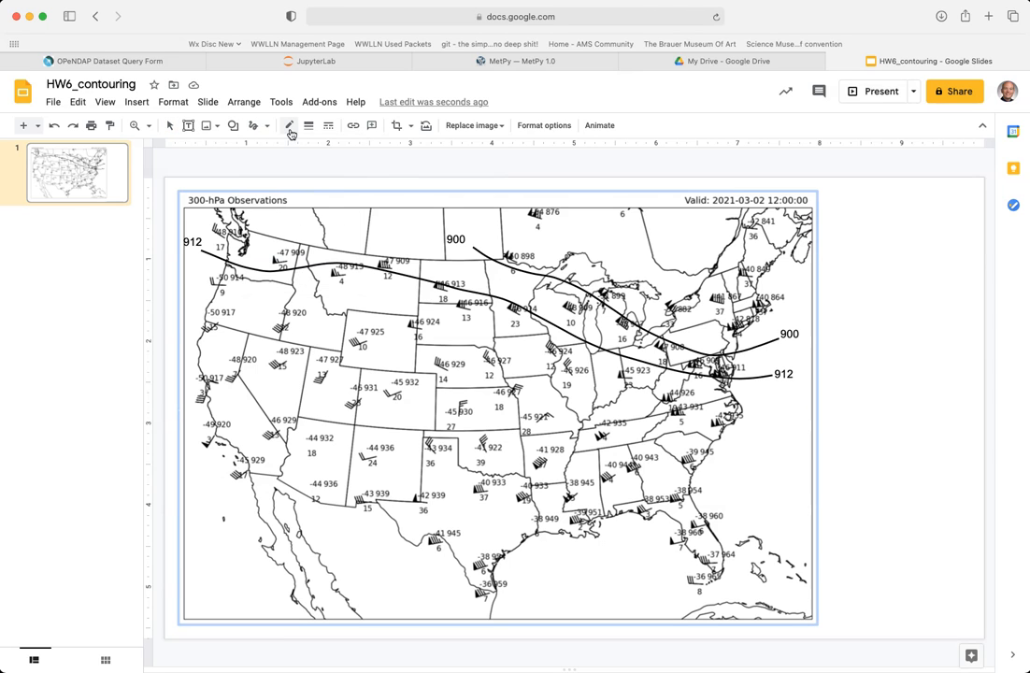
{"action": "left_click", "coordinate": [289, 125]}
{"action": "left_click", "coordinate": [293, 172]}
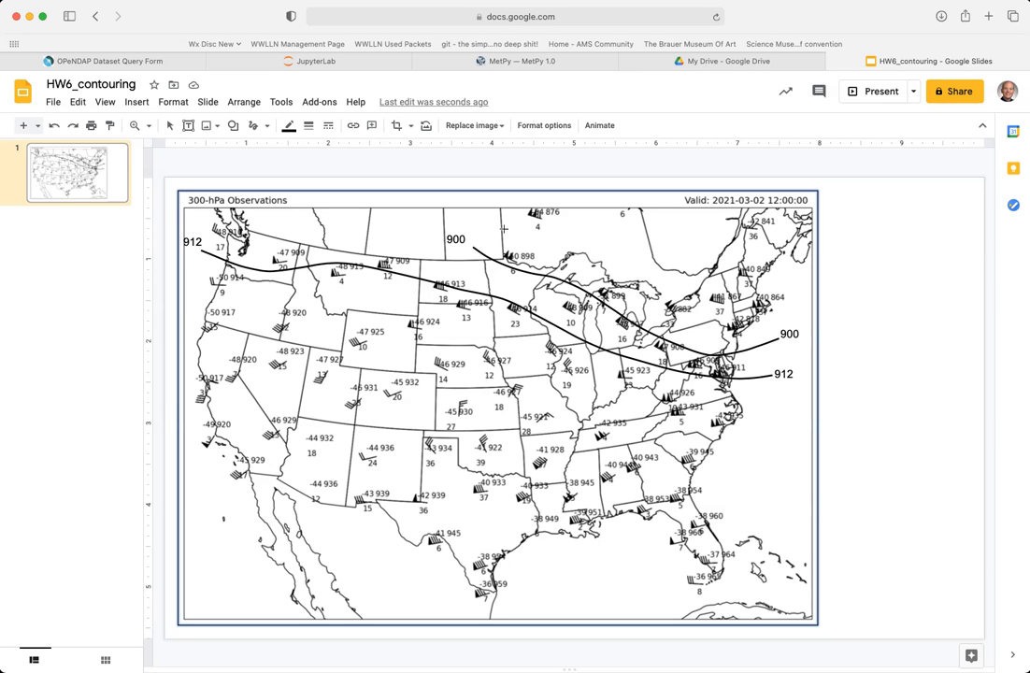
{"action": "mouse_move", "coordinate": [498, 227]}
{"action": "left_mouse_down"}
{"action": "mouse_move", "coordinate": [581, 259]}
{"action": "mouse_move", "coordinate": [672, 322]}
{"action": "mouse_move", "coordinate": [768, 324]}
{"action": "left_mouse_up"}
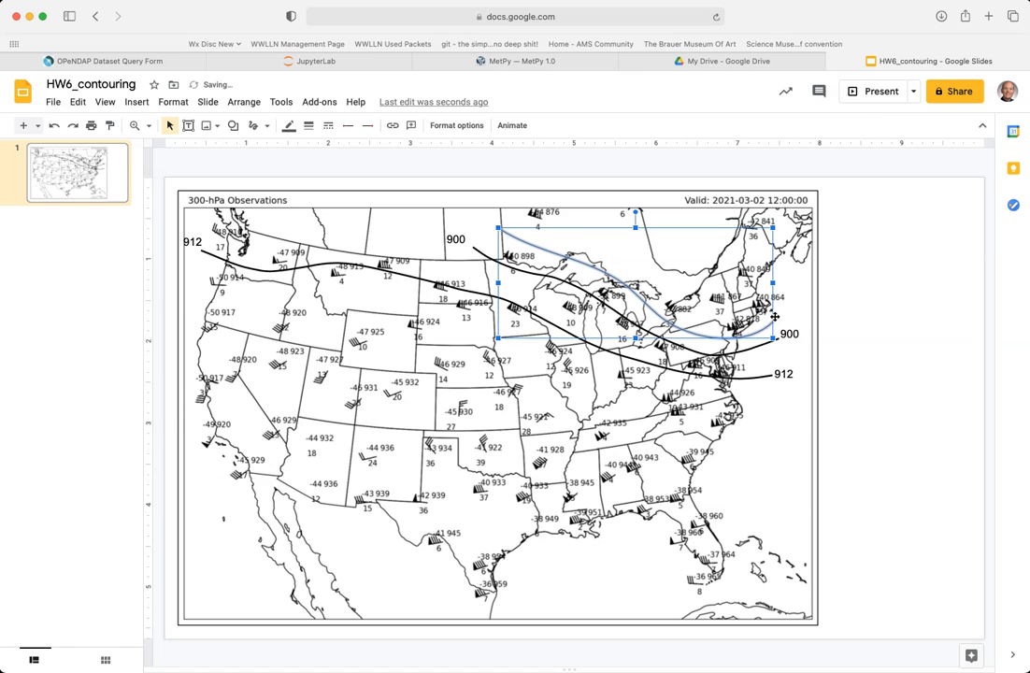
{"action": "left_click", "coordinate": [522, 165]}
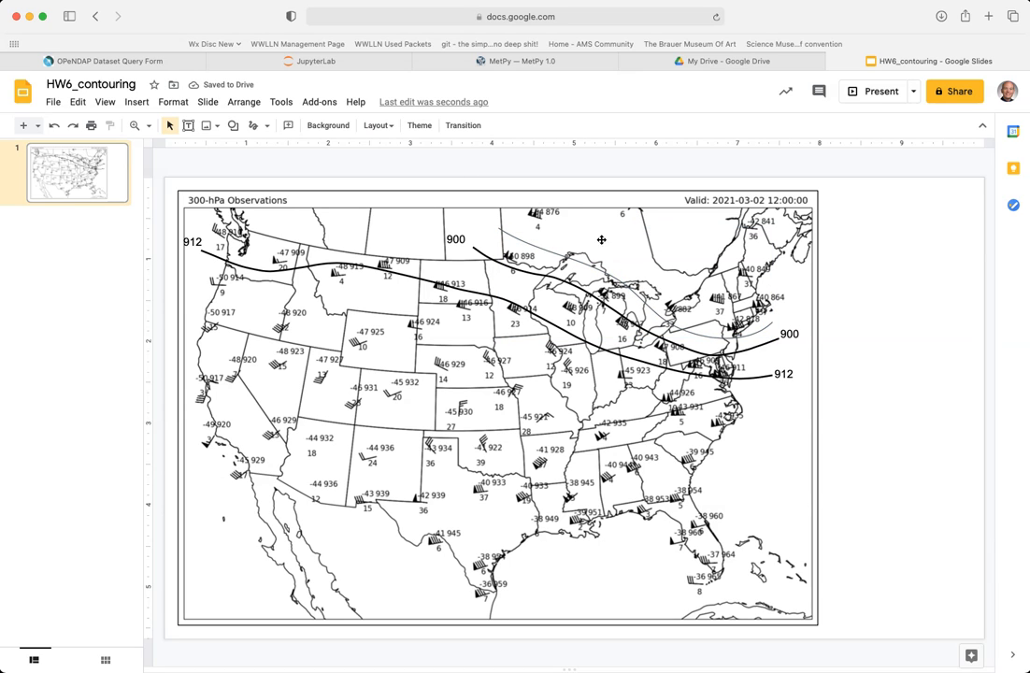
Step: Set the freehand curve north of the 900 contour to a 2px line weight and black line color
{"action": "left_click", "coordinate": [592, 267]}
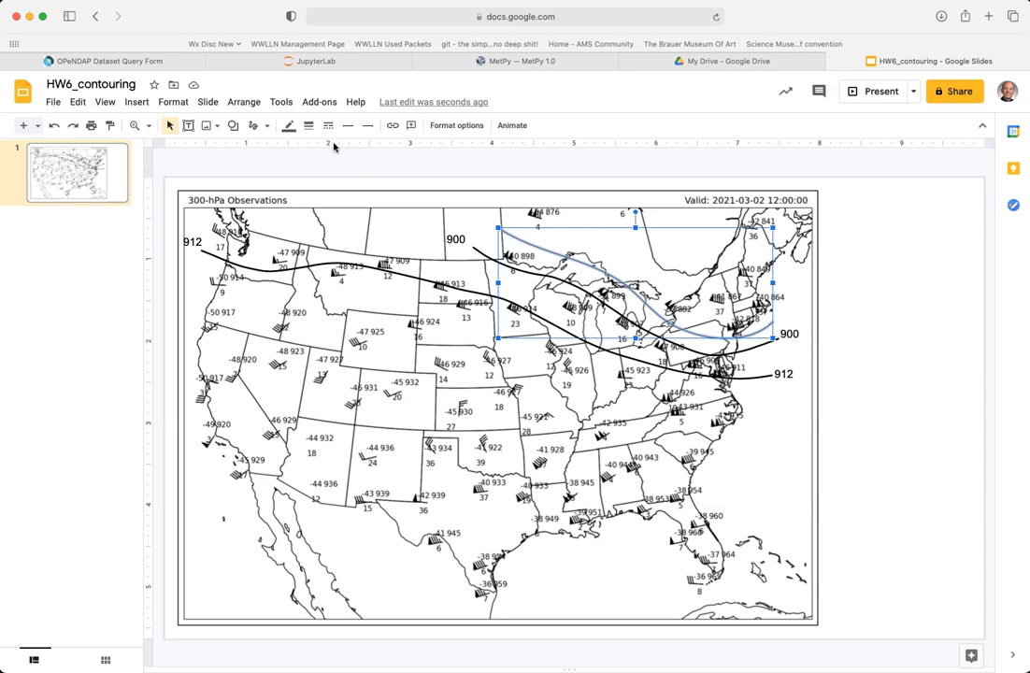
{"action": "left_click", "coordinate": [308, 125]}
{"action": "left_click", "coordinate": [326, 169]}
{"action": "left_click", "coordinate": [289, 125]}
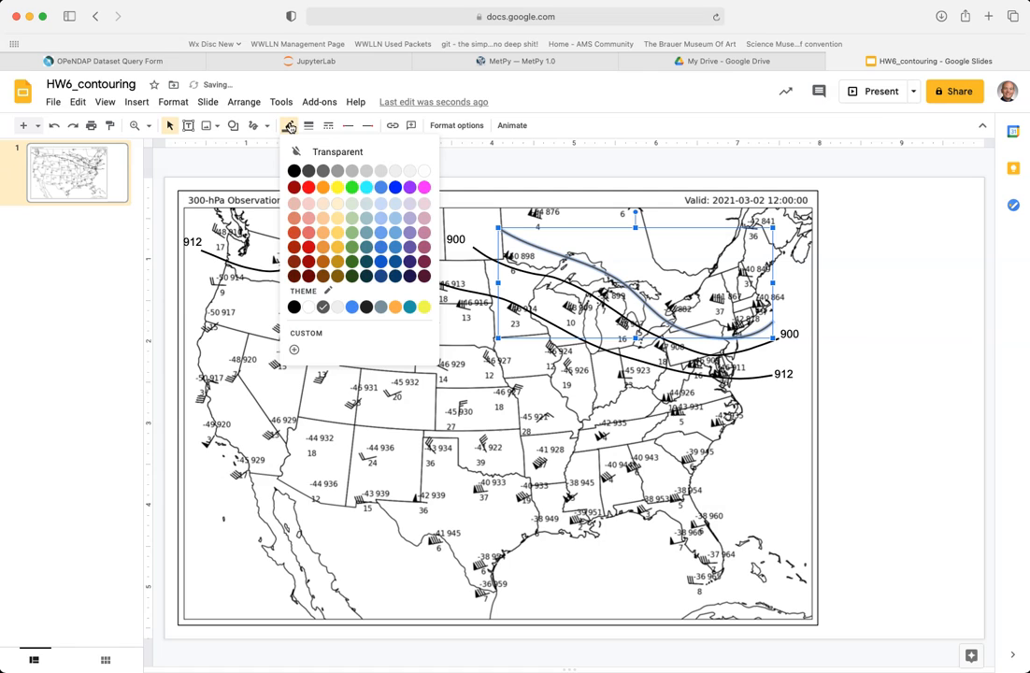
{"action": "left_click", "coordinate": [250, 159]}
{"action": "left_click", "coordinate": [428, 178]}
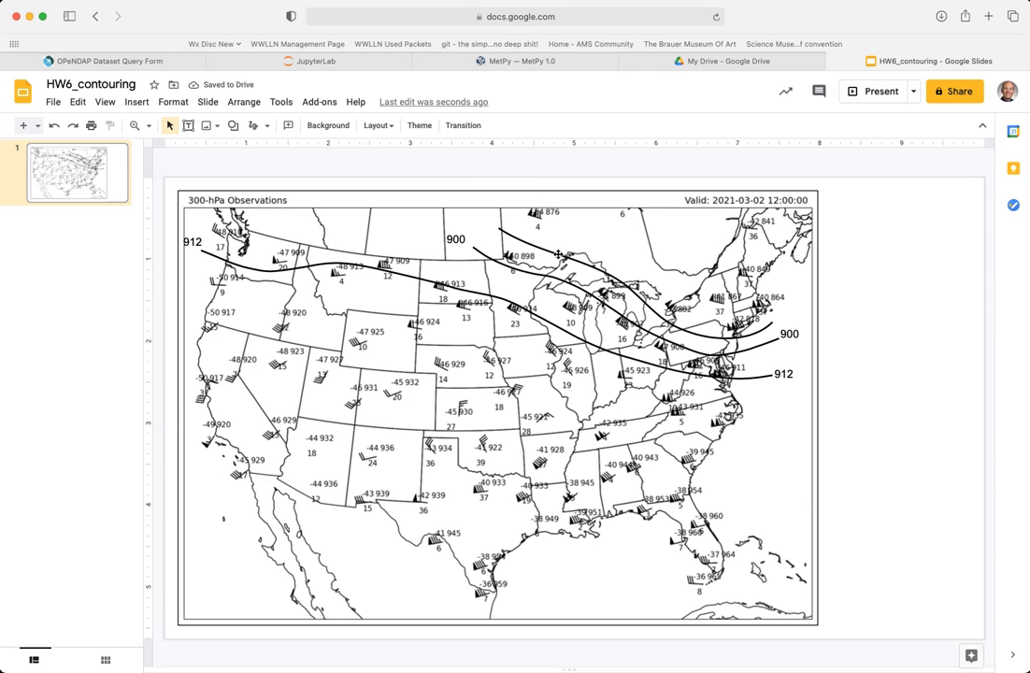
{"action": "left_click", "coordinate": [479, 217]}
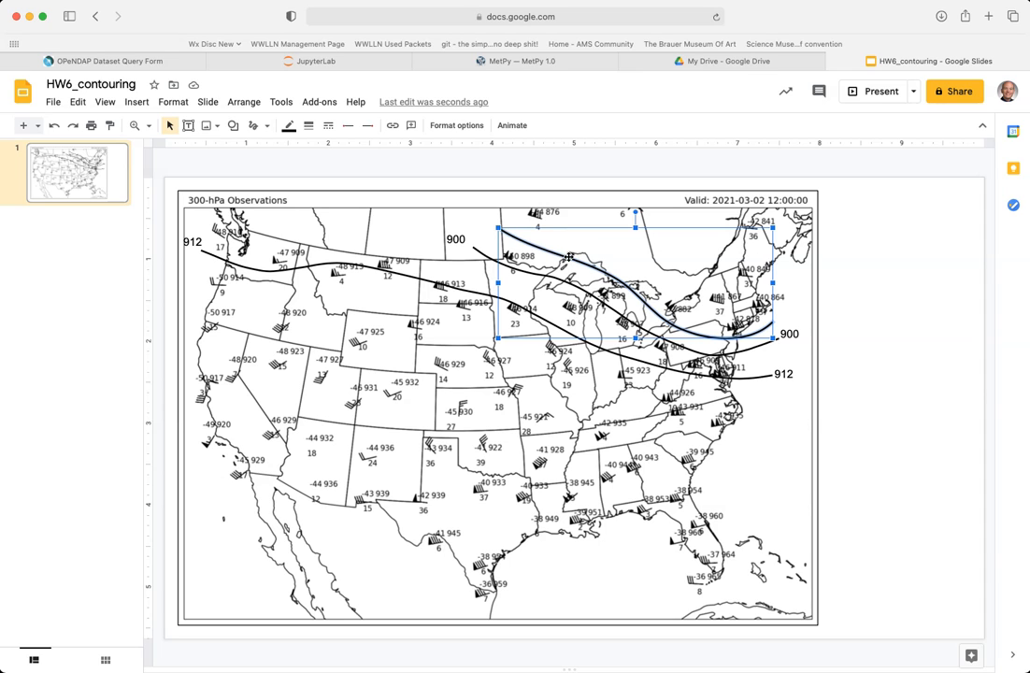
{"action": "left_click", "coordinate": [477, 207]}
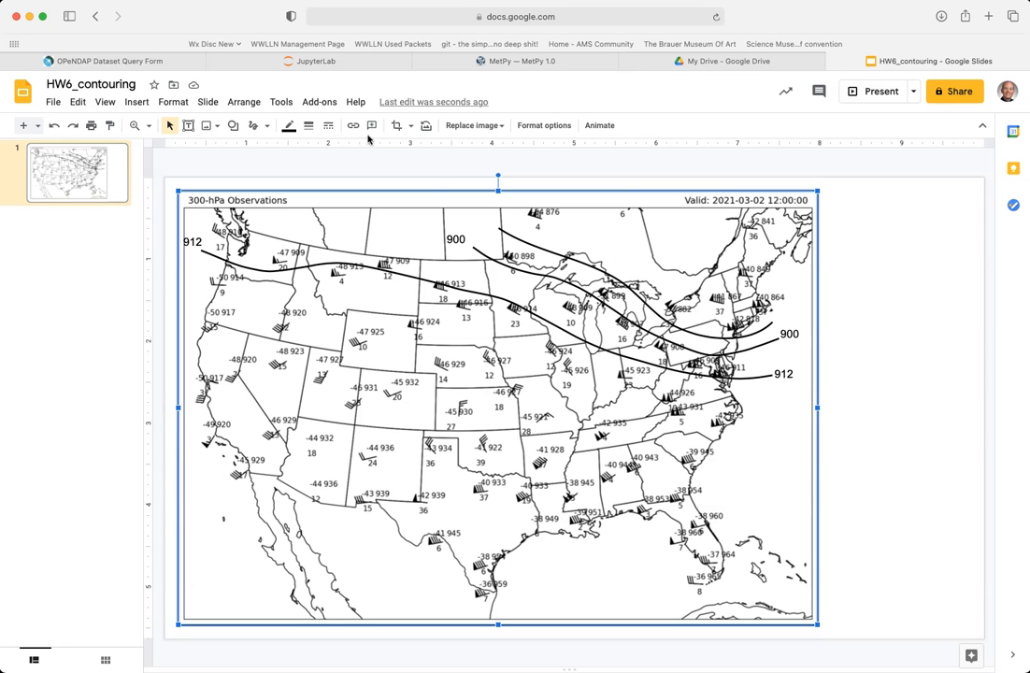
Step: Draw a curve with the Curve tool from northern Mexico across Texas, Mississippi and Georgia to off the Carolina coast
{"action": "left_click", "coordinate": [266, 125]}
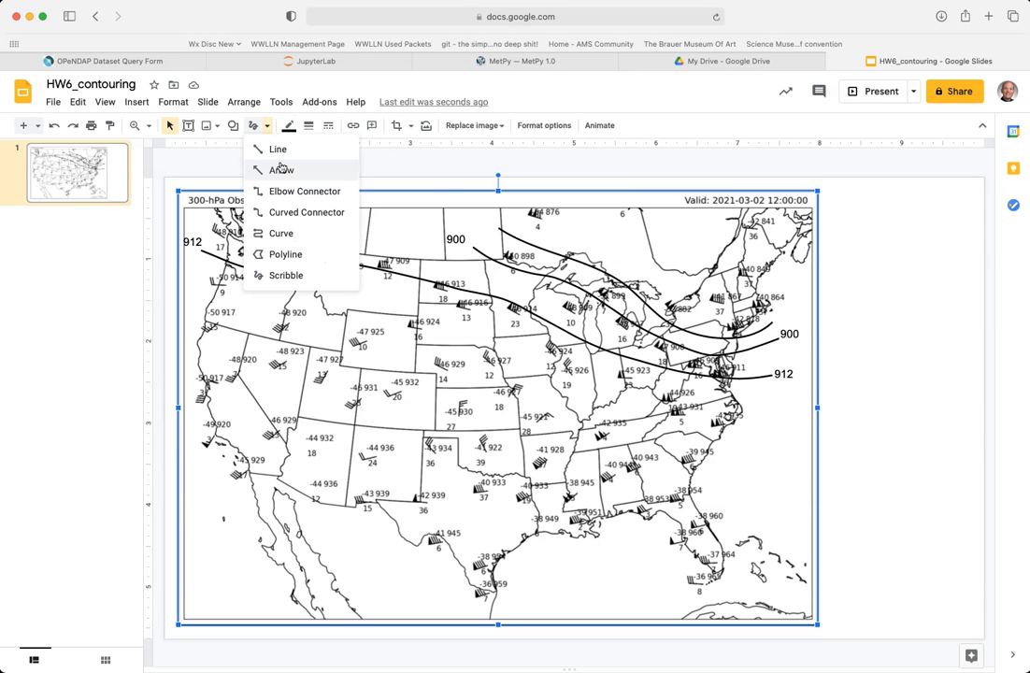
{"action": "left_click", "coordinate": [309, 241]}
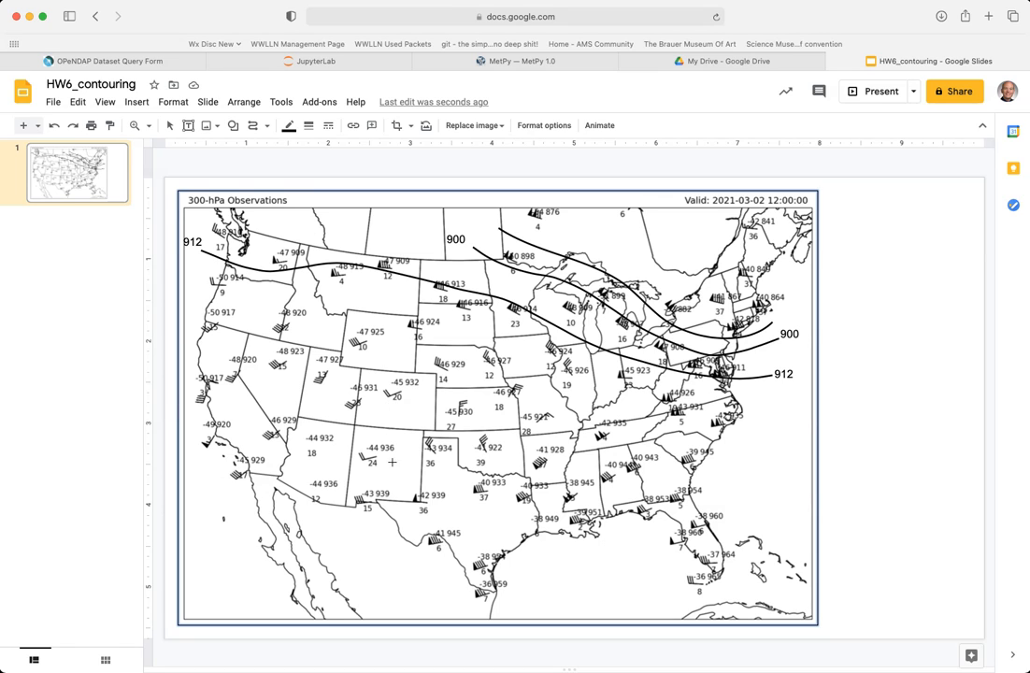
{"action": "left_click", "coordinate": [439, 574]}
{"action": "left_click", "coordinate": [521, 512]}
{"action": "left_click", "coordinate": [528, 496]}
{"action": "left_click", "coordinate": [588, 466]}
{"action": "left_click", "coordinate": [638, 470]}
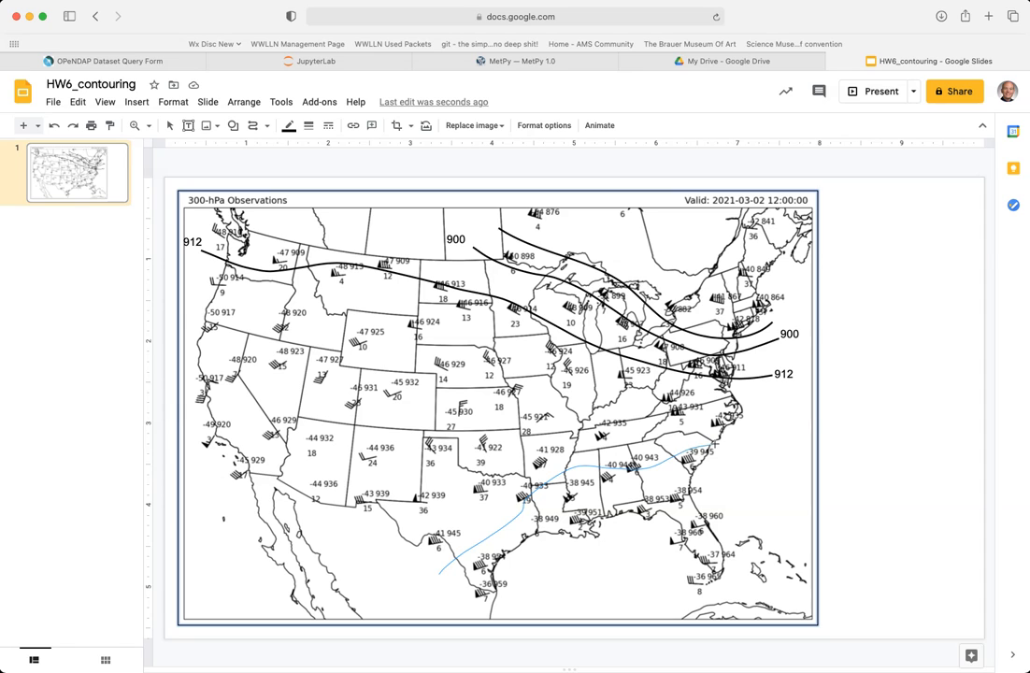
{"action": "double_click", "coordinate": [710, 447]}
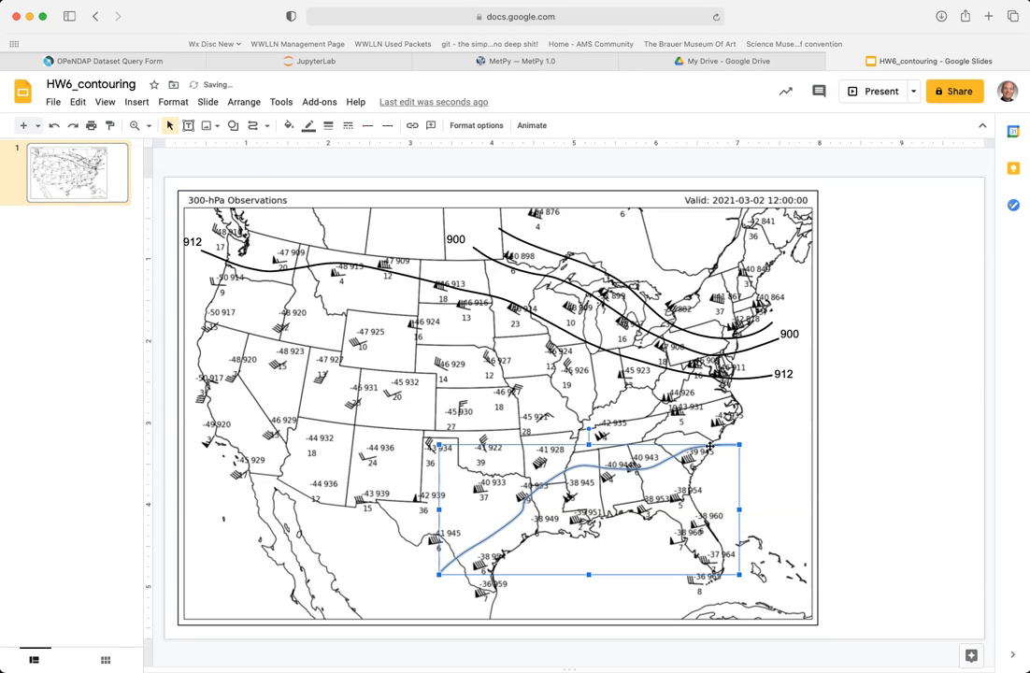
Step: Style the southern curve with a 2px line weight, a dashed line and a dark red color
{"action": "left_click", "coordinate": [329, 125]}
{"action": "left_click", "coordinate": [352, 168]}
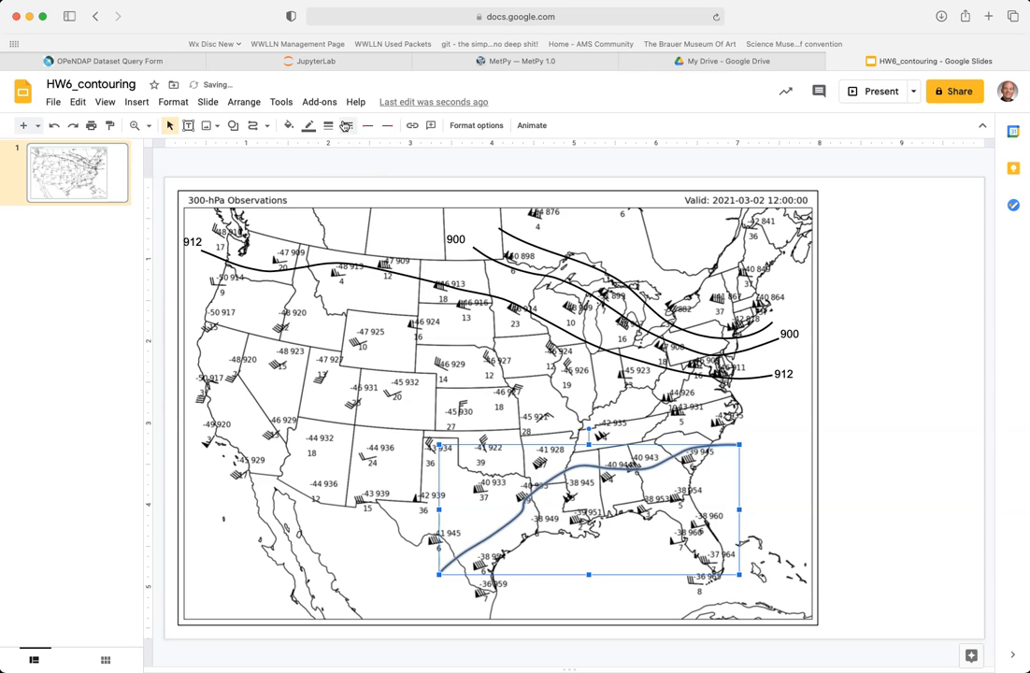
{"action": "left_click", "coordinate": [351, 128]}
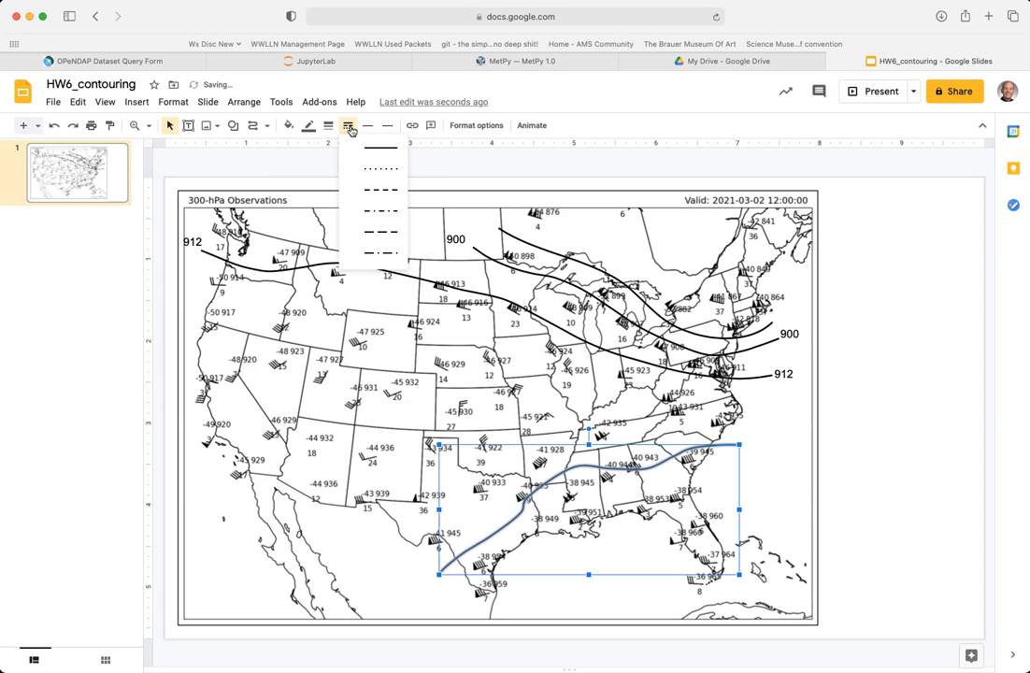
{"action": "left_click", "coordinate": [382, 191]}
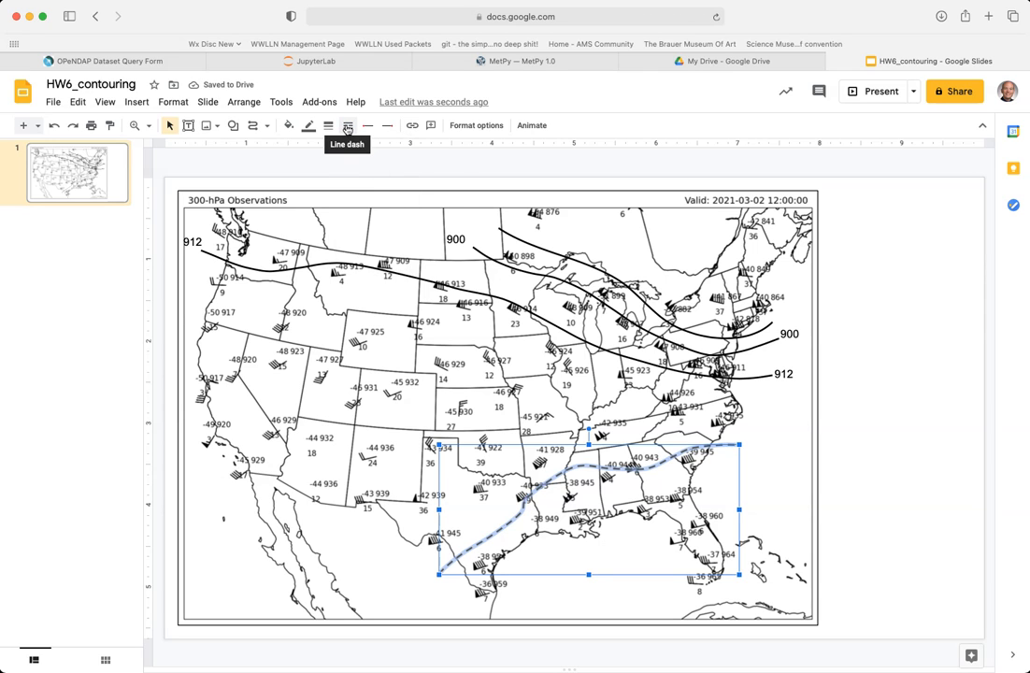
{"action": "left_click", "coordinate": [308, 125]}
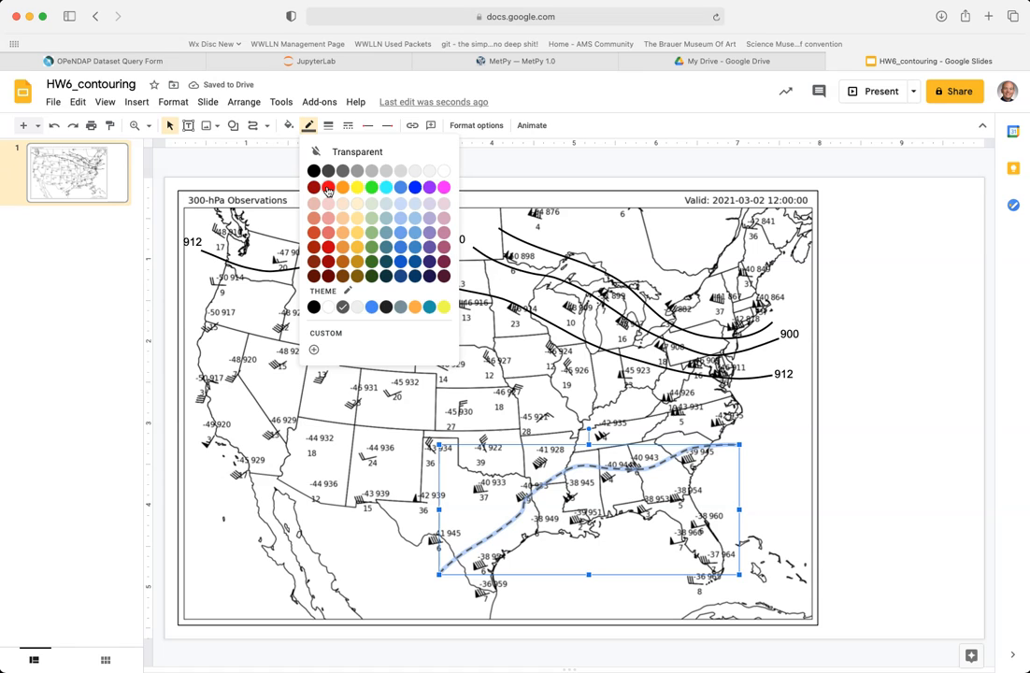
{"action": "left_click", "coordinate": [327, 189]}
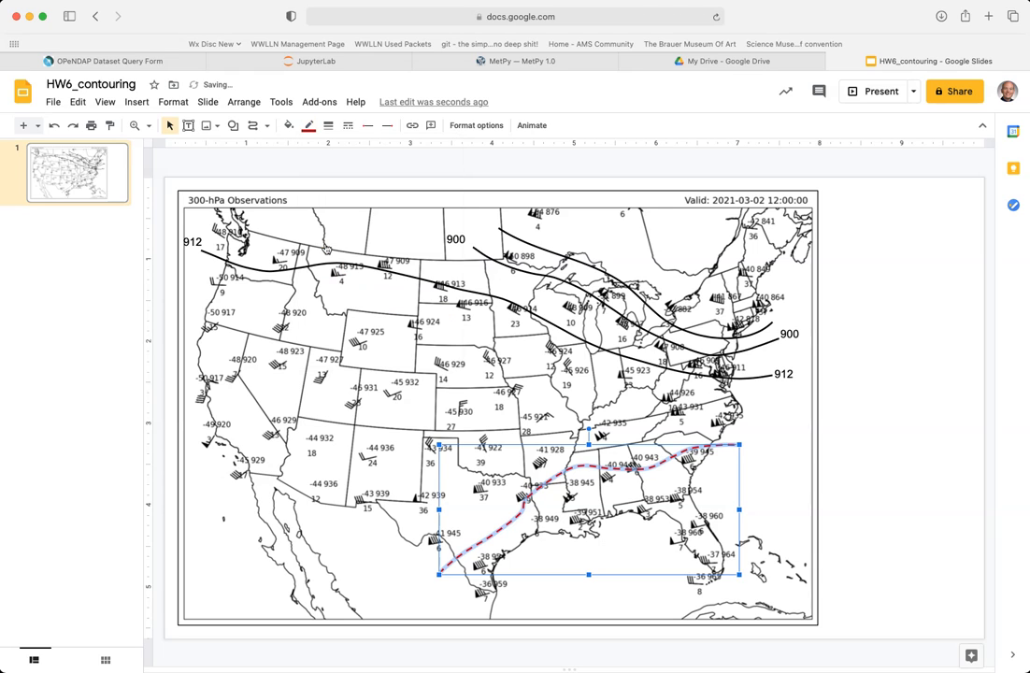
{"action": "left_click", "coordinate": [694, 383]}
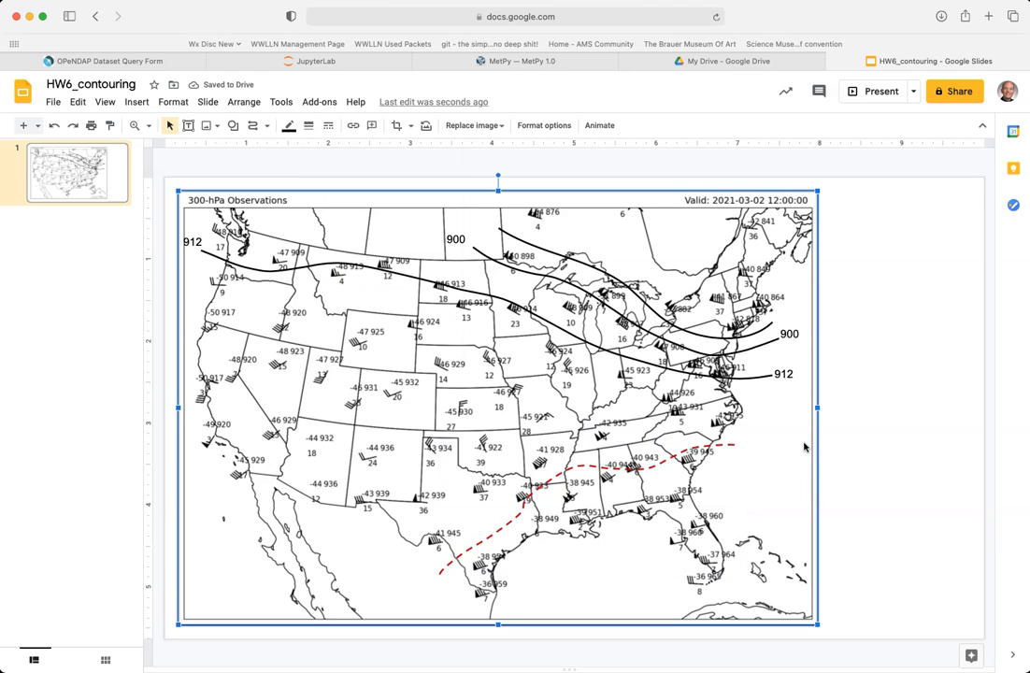
Step: Place a copy of the eastern 912 label at the dashed curve's eastern end and change its text to -40
{"action": "left_click", "coordinate": [788, 372]}
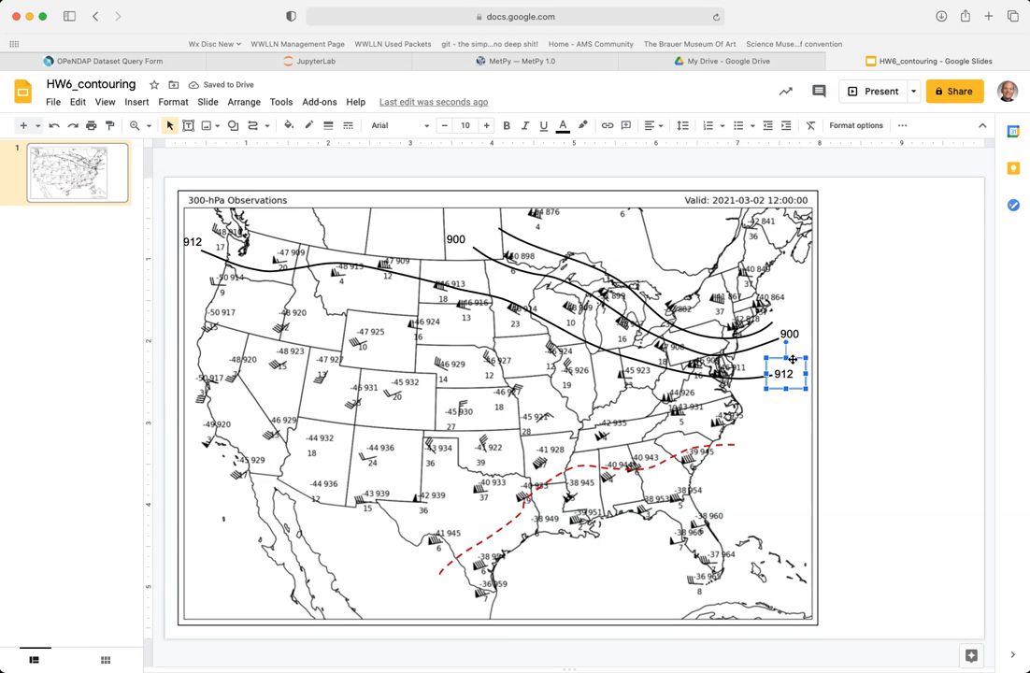
{"action": "left_click_drag", "start_coordinate": [793, 359], "coordinate": [755, 436]}
{"action": "left_click", "coordinate": [748, 444]}
{"action": "double_click", "coordinate": [749, 444]}
{"action": "type", "text": "-40"}
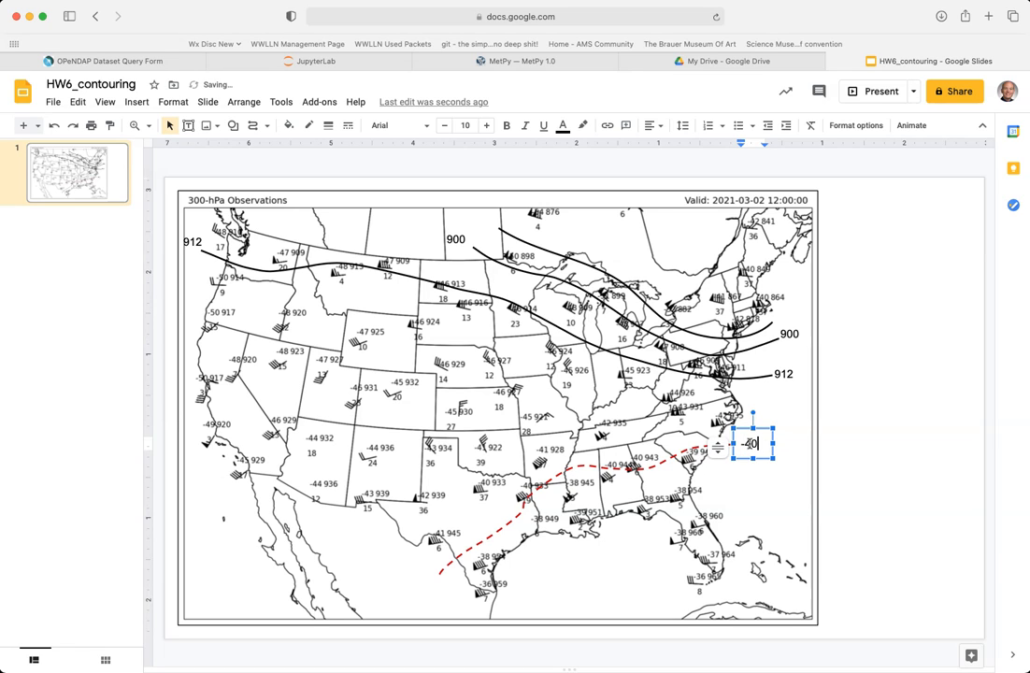
Step: Set the -40 label's text color to dark red
{"action": "double_click", "coordinate": [751, 443]}
{"action": "left_click", "coordinate": [563, 128]}
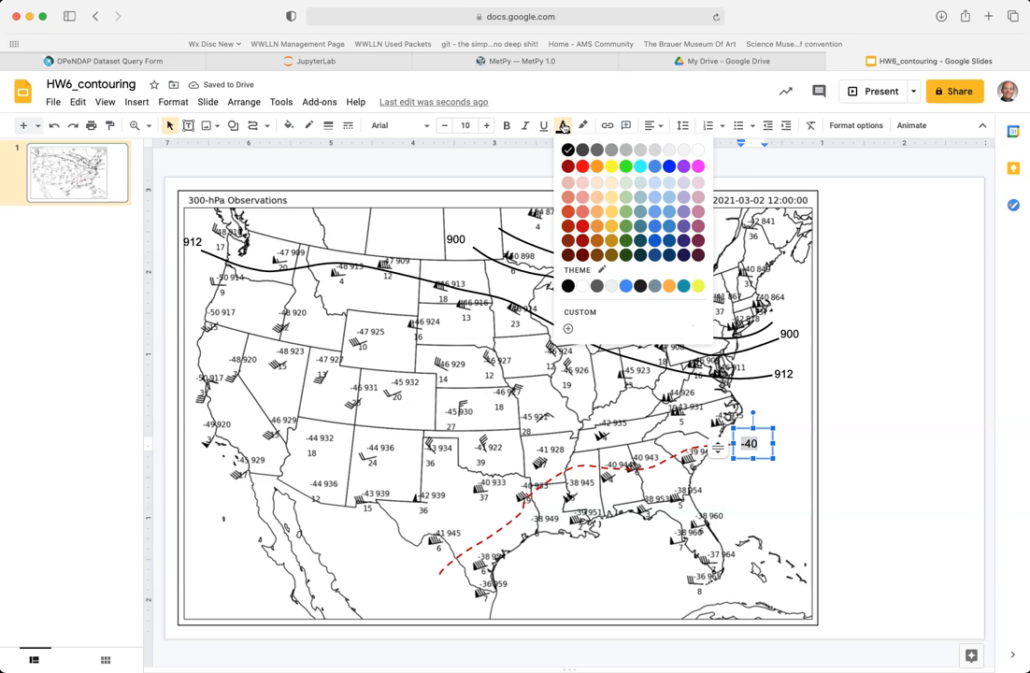
{"action": "left_click", "coordinate": [582, 241]}
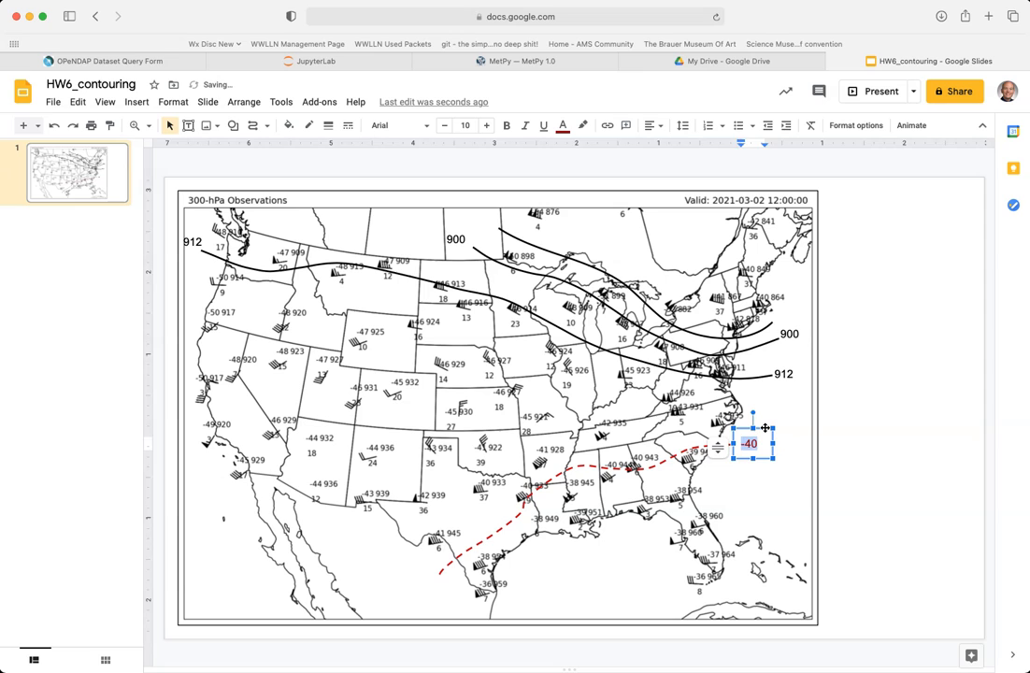
Step: Duplicate the -40 label and place the copy at the dashed curve's southwestern end in northern Mexico
{"action": "key", "text": "super+d"}
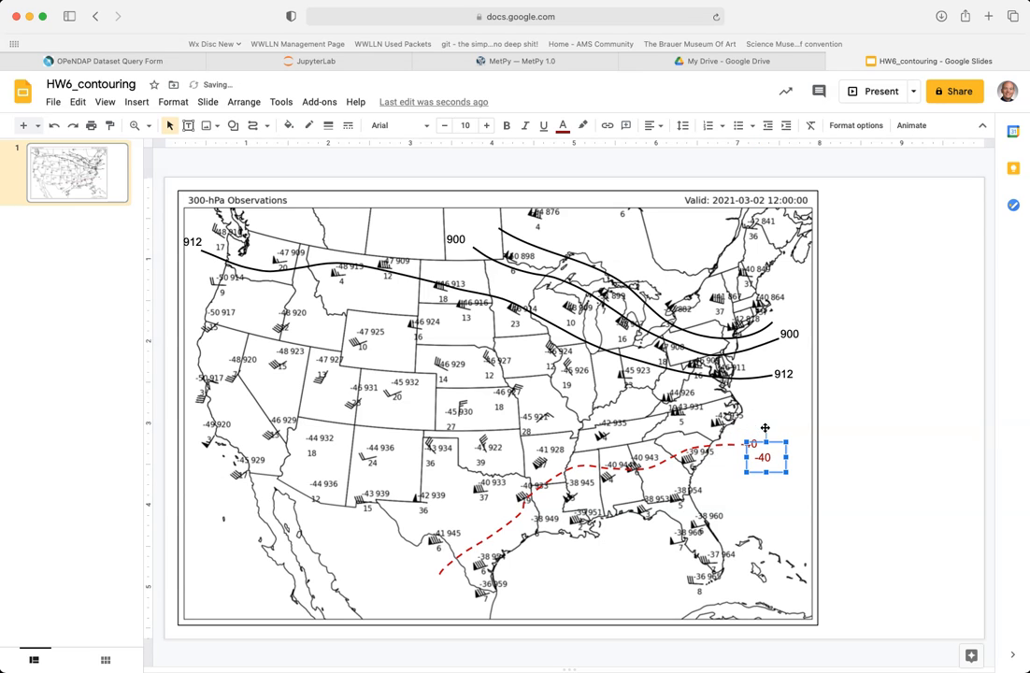
{"action": "left_click_drag", "start_coordinate": [776, 440], "coordinate": [440, 573]}
{"action": "key", "text": "Right"}
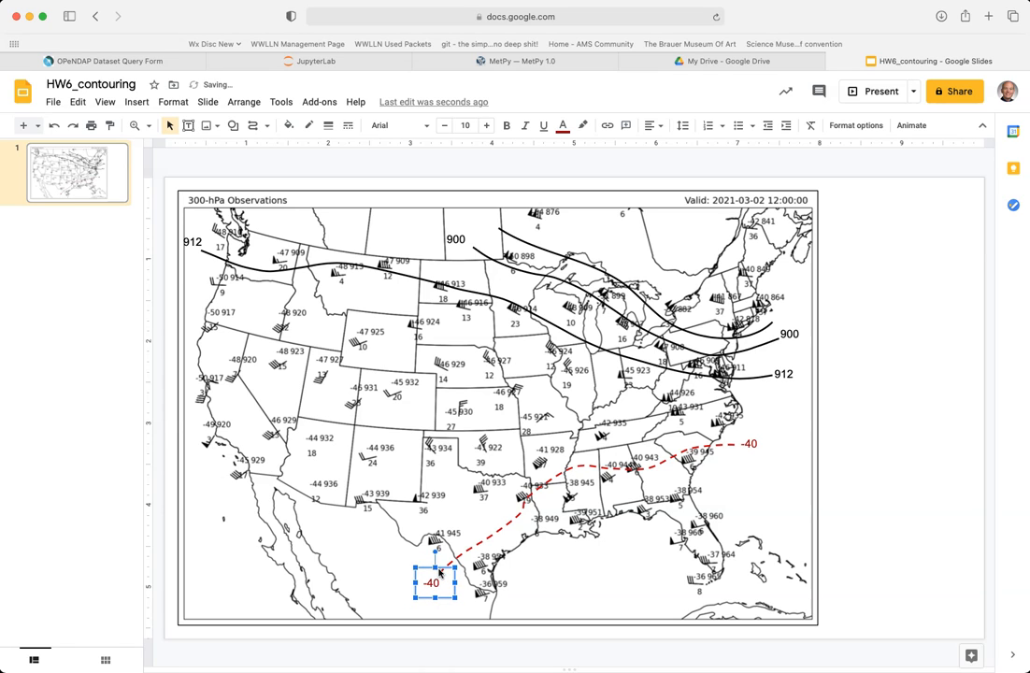
{"action": "left_click", "coordinate": [897, 491]}
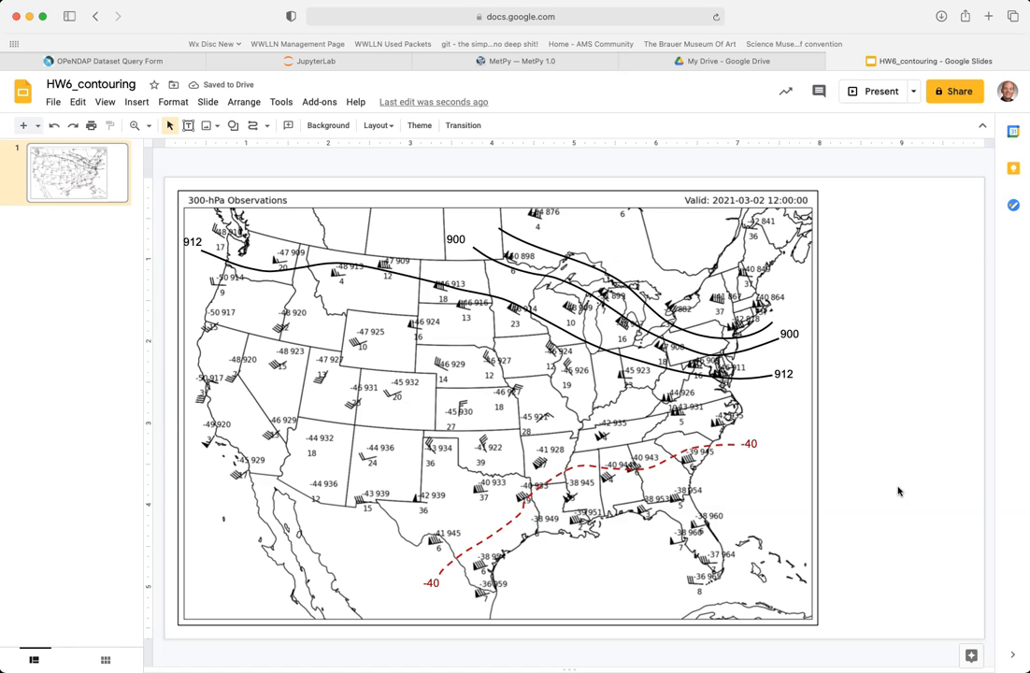